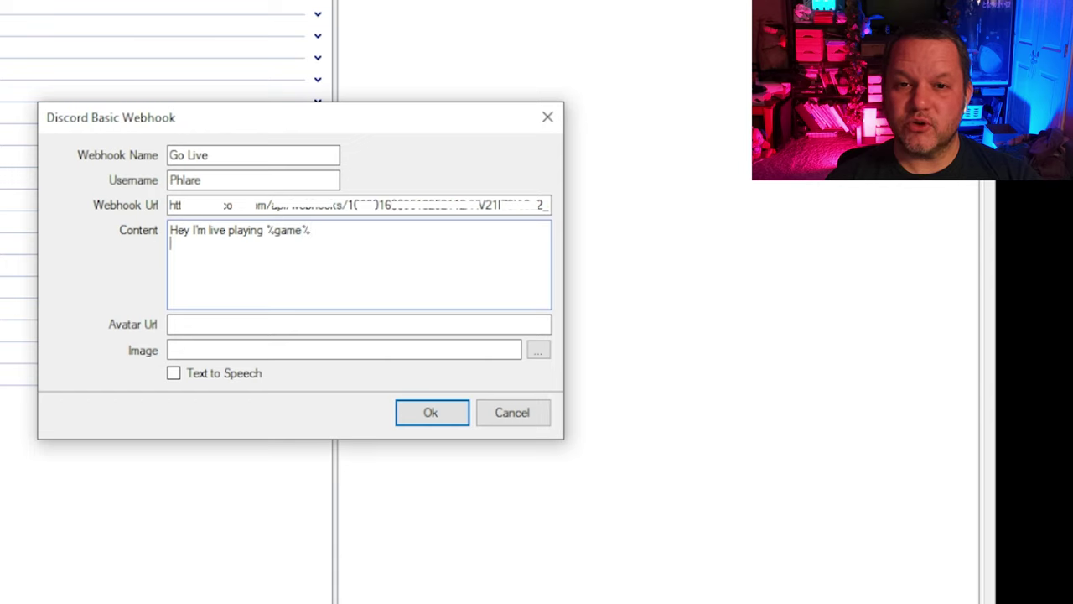
Step: Complete the second line of the Go Live webhook's content as %currentTitle% and save the sub-action
{"action": "type", "text": "Title"}
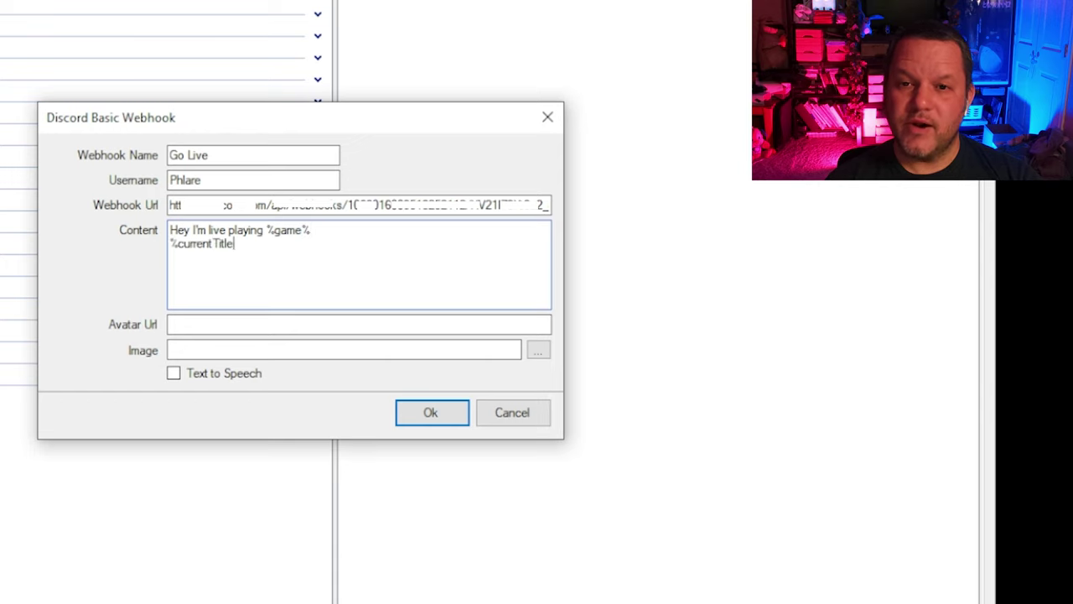
{"action": "left_click", "coordinate": [419, 411]}
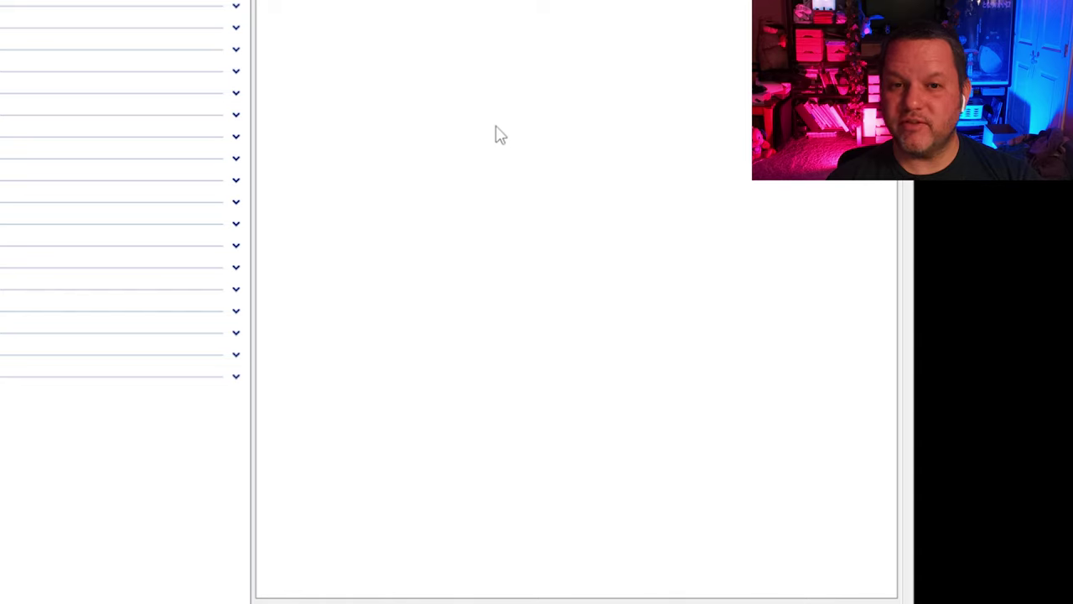
Step: Add a Twitch user info sub-action for the broadcaster and place it above the Discord webhook
{"action": "right_click", "coordinate": [466, 33]}
{"action": "mouse_move", "coordinate": [587, 341]}
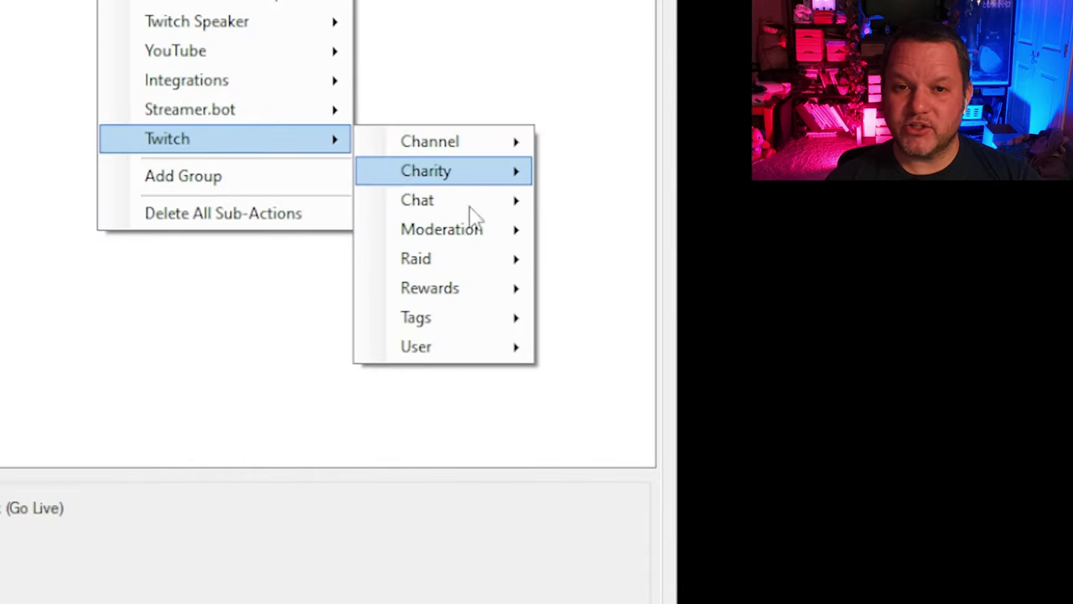
{"action": "mouse_move", "coordinate": [430, 350]}
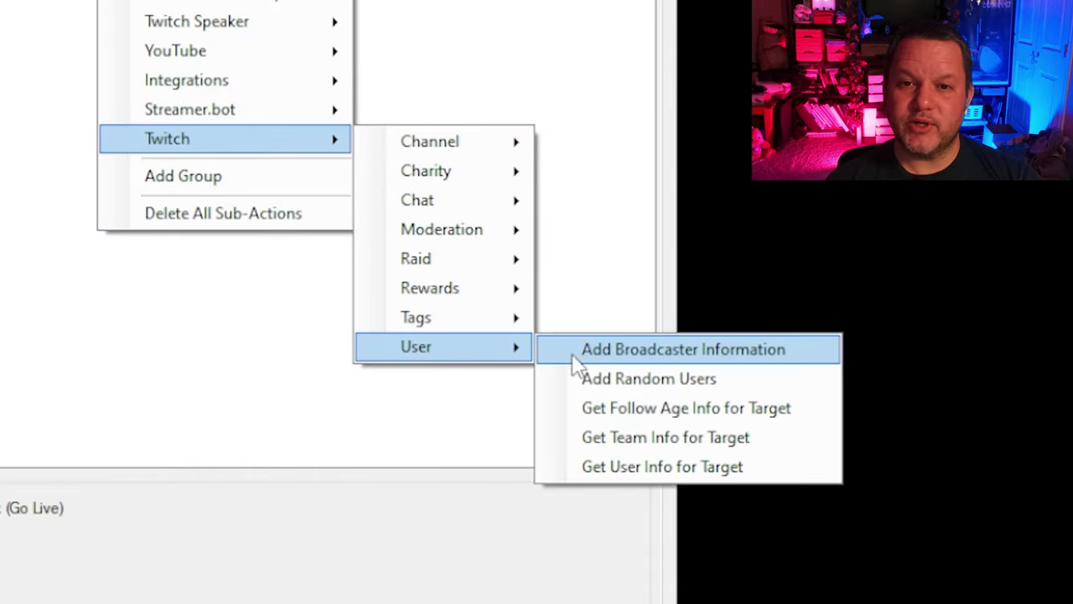
{"action": "left_click", "coordinate": [694, 467]}
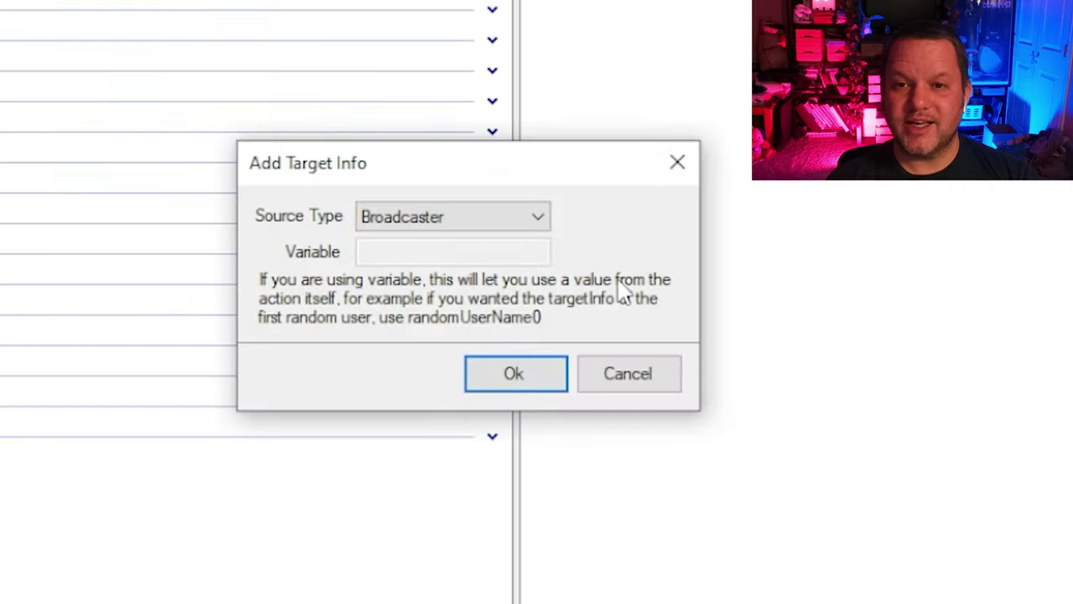
{"action": "left_click", "coordinate": [513, 378]}
{"action": "left_click_drag", "start_coordinate": [479, 62], "coordinate": [482, 42]}
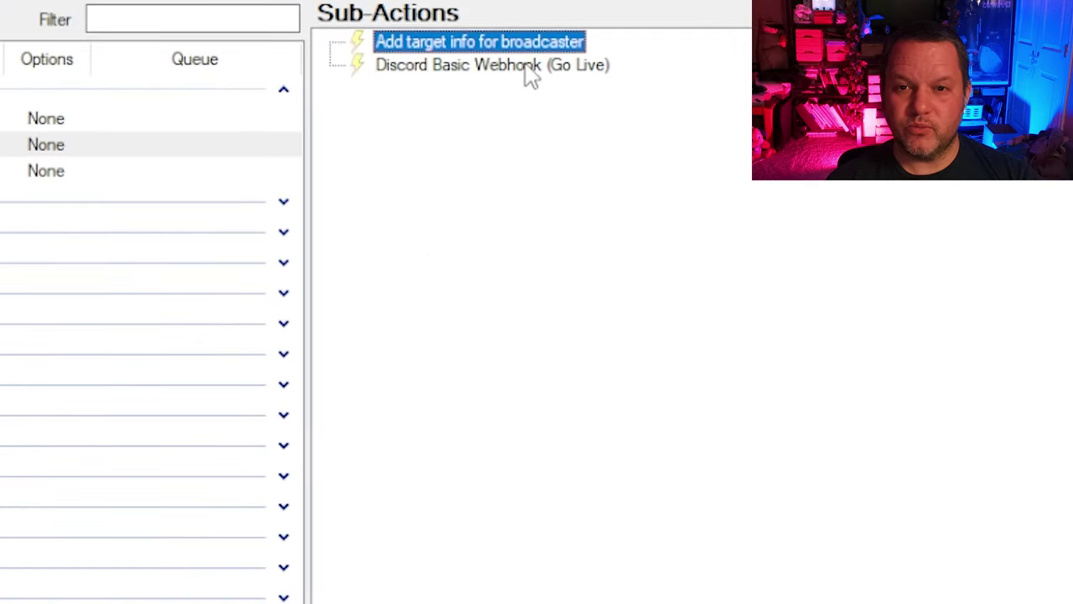
Step: Reopen the Go Live webhook and examine the %game% variable in its content
{"action": "double_click", "coordinate": [528, 67]}
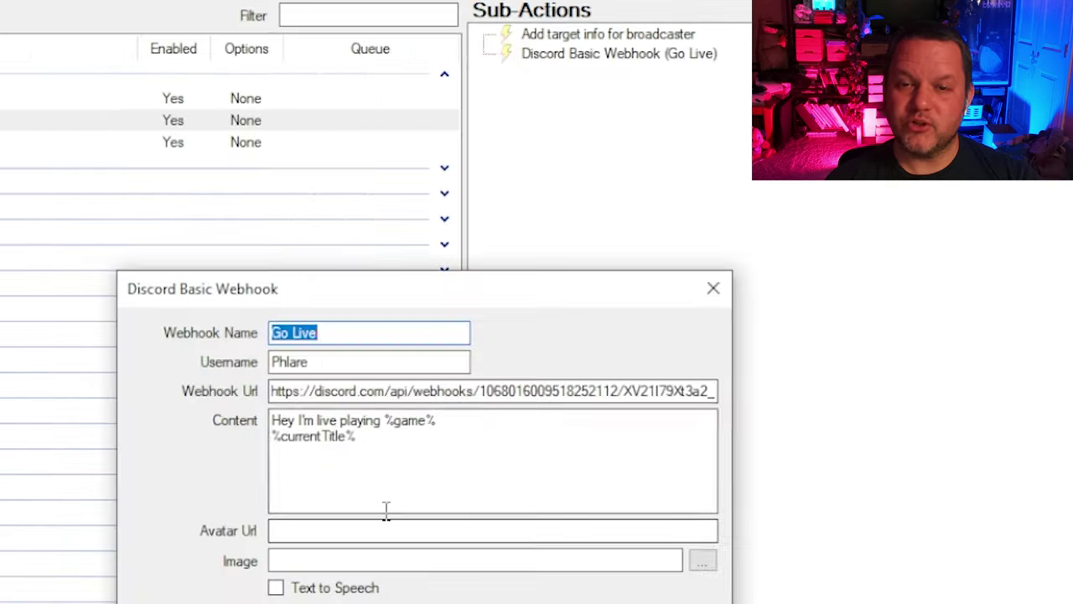
{"action": "left_click_drag", "start_coordinate": [437, 421], "coordinate": [382, 421]}
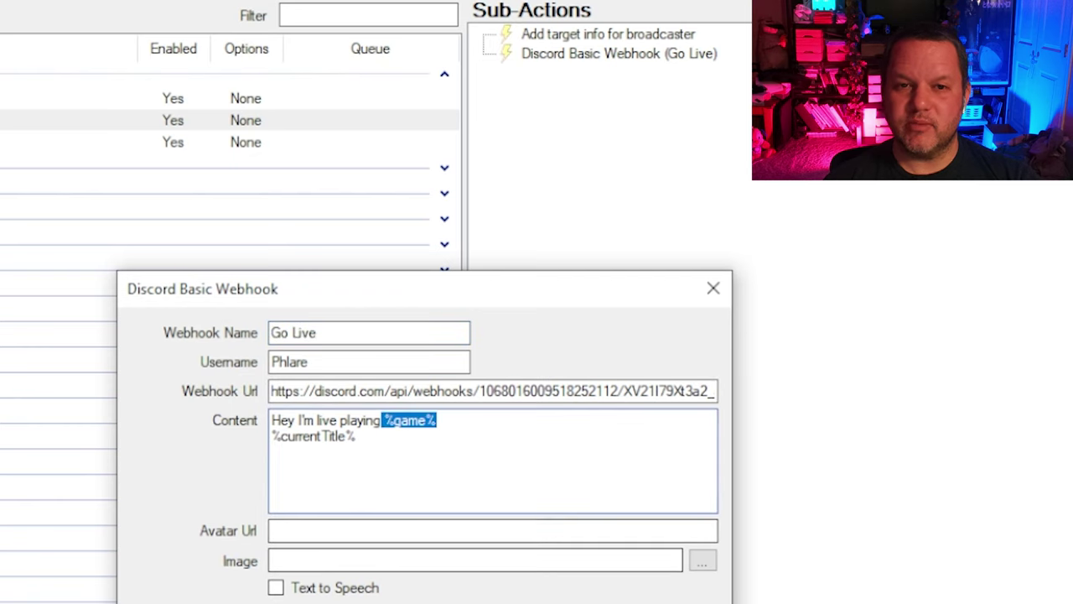
{"action": "key", "text": "Escape"}
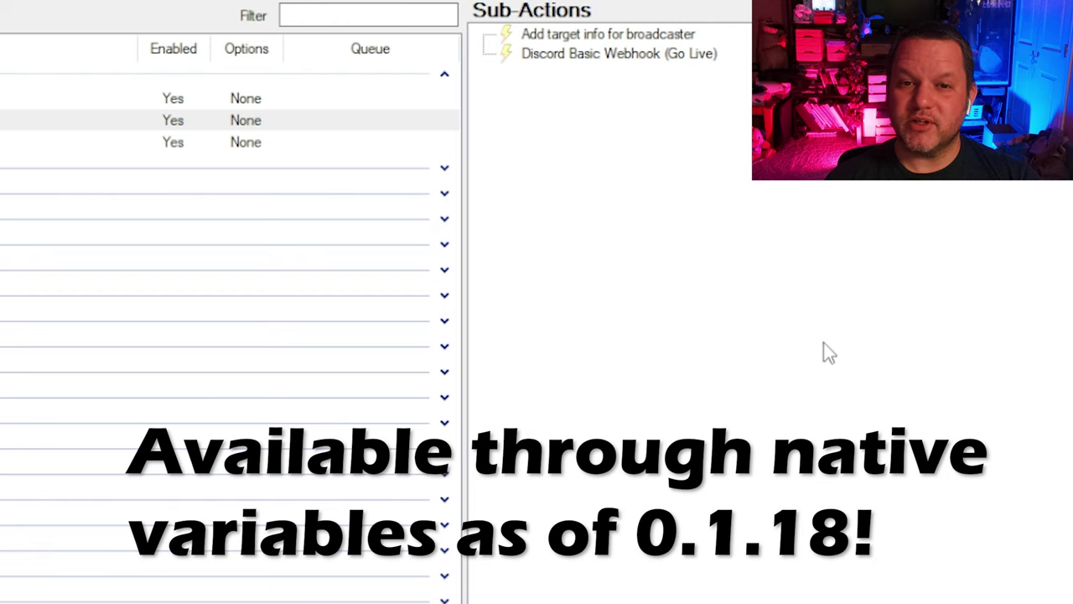
{"action": "right_click", "coordinate": [594, 190]}
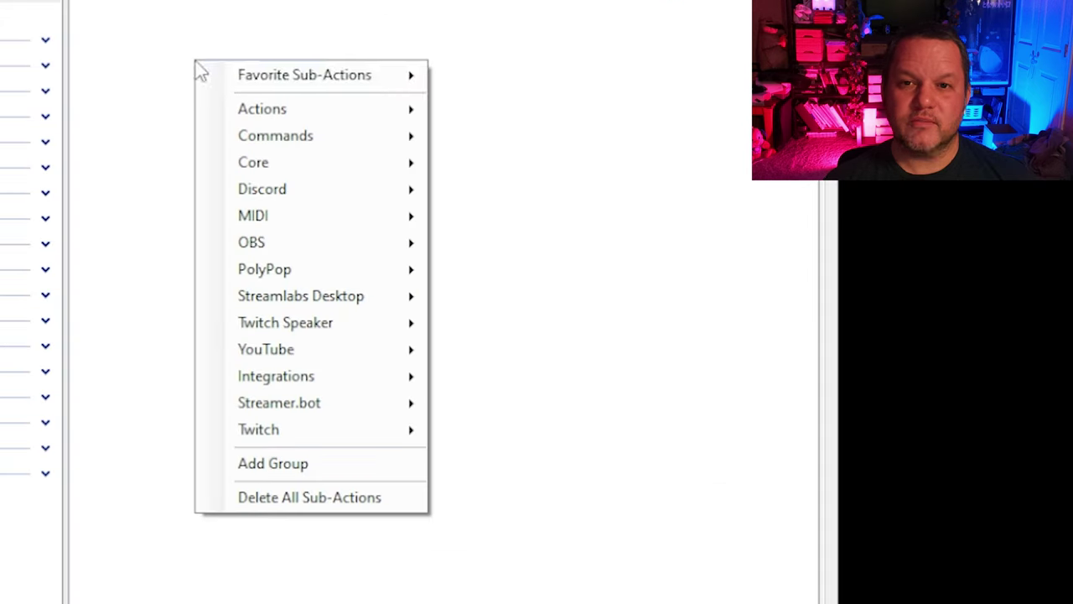
{"action": "mouse_move", "coordinate": [314, 181]}
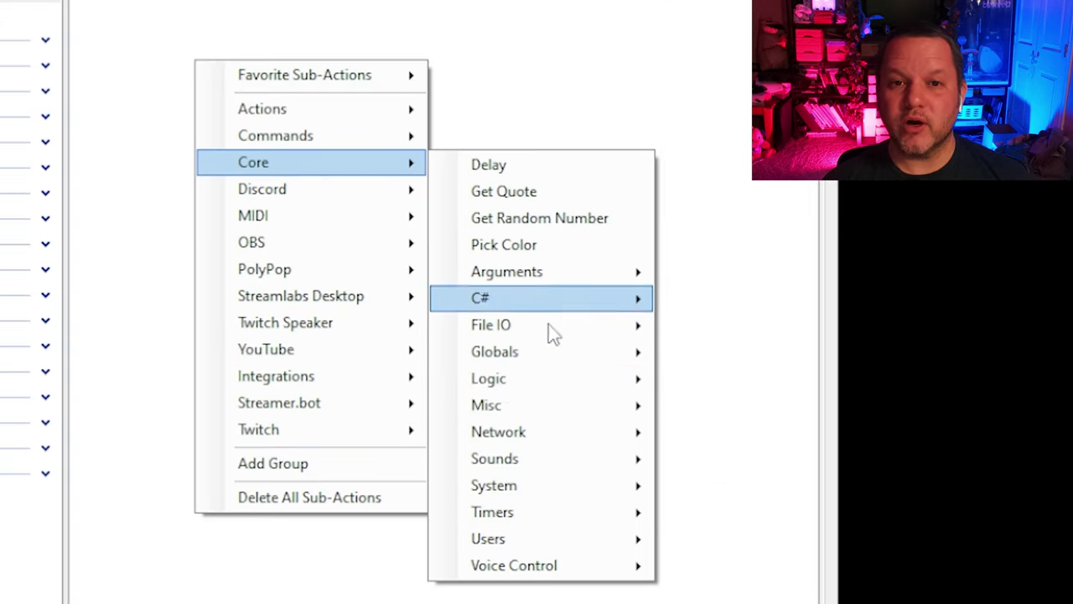
{"action": "mouse_move", "coordinate": [547, 431]}
{"action": "left_click", "coordinate": [730, 433]}
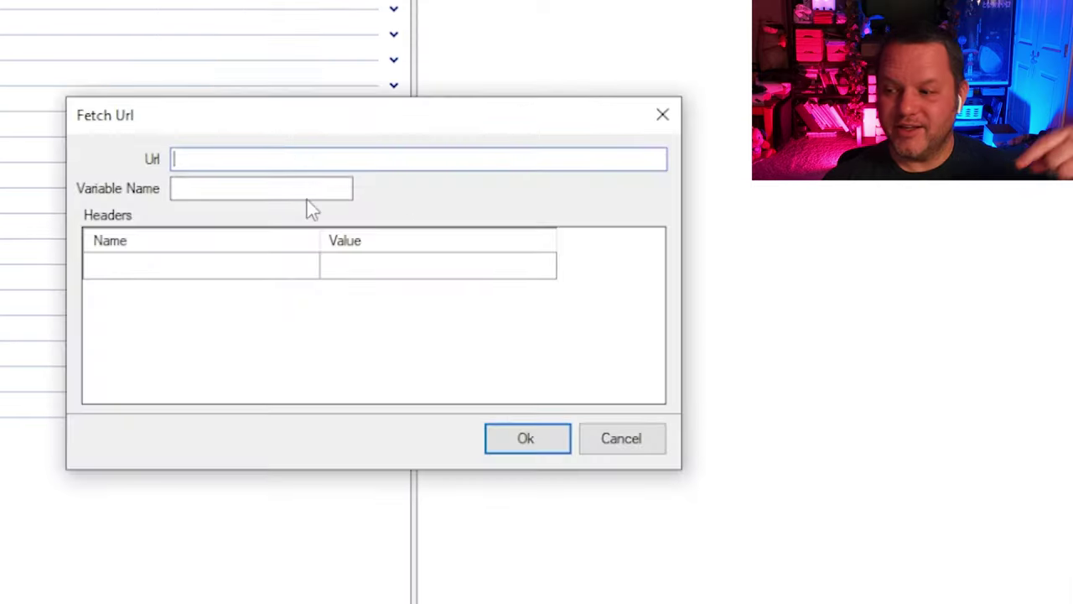
{"action": "left_click", "coordinate": [290, 160]}
{"action": "type", "text": "https://decapi.me/twitch/title/%targetUser%"}
{"action": "key", "text": "Tab"}
{"action": "type", "text": "c"}
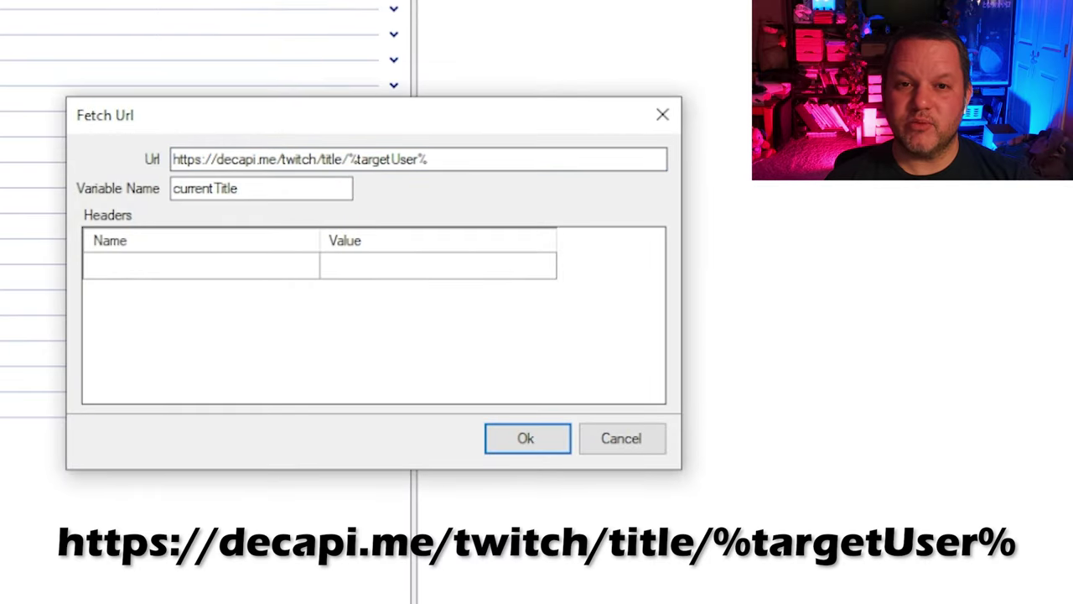
{"action": "left_click_drag", "start_coordinate": [350, 160], "coordinate": [477, 168]}
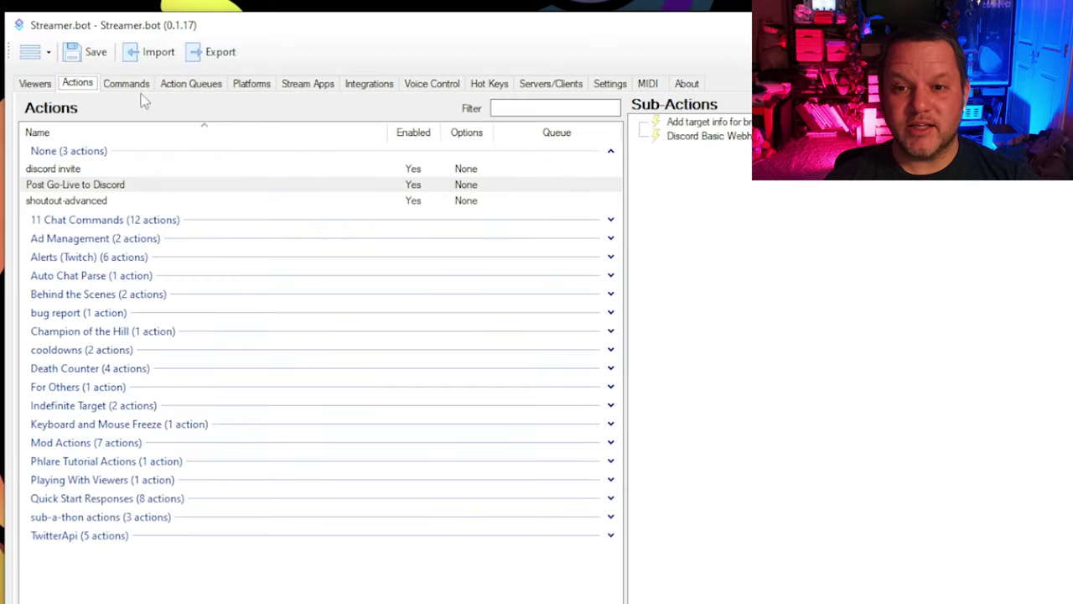
Step: Start a new chat command with the trigger !golive
{"action": "left_click", "coordinate": [139, 84]}
{"action": "scroll", "coordinate": [305, 485], "scroll_direction": "down", "scroll_amount": 5}
{"action": "right_click", "coordinate": [286, 499]}
{"action": "left_click", "coordinate": [325, 512]}
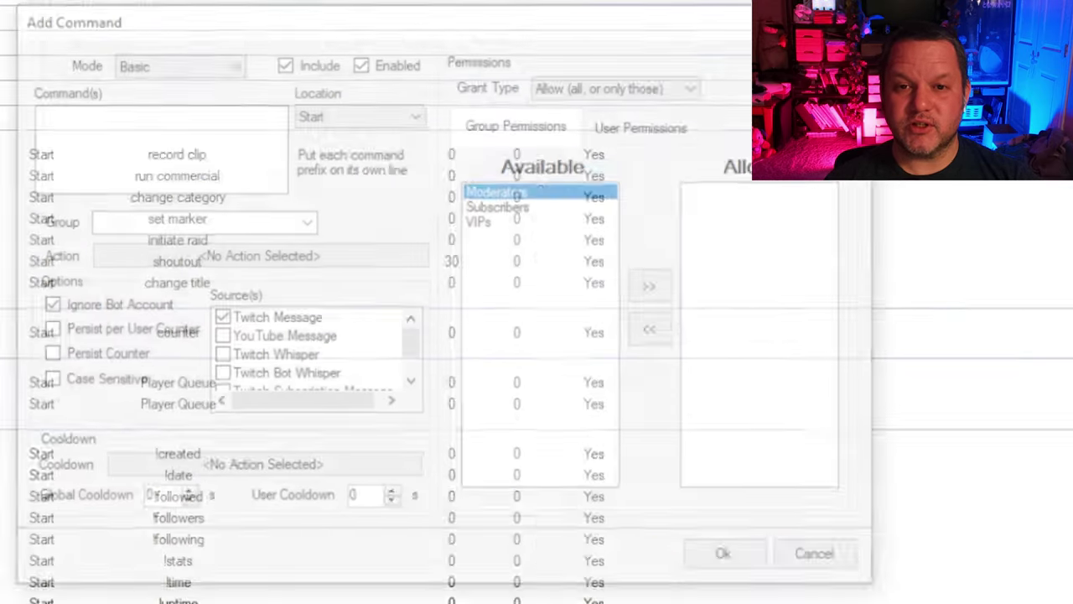
{"action": "left_click", "coordinate": [152, 139]}
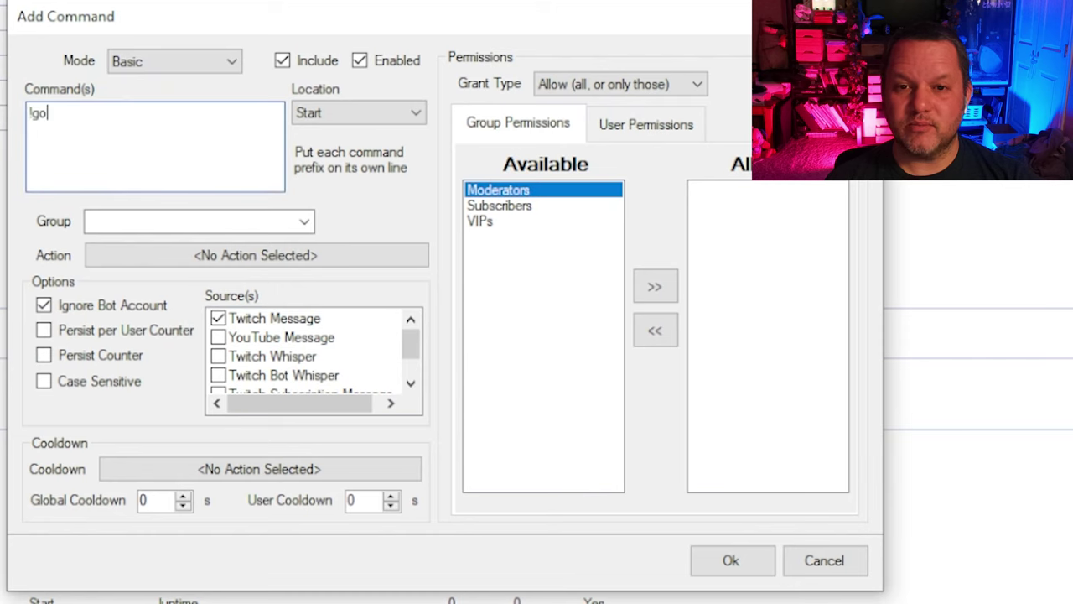
Step: Assign the Post Go-Live to Discord action to the !golive command and save the command
{"action": "left_click", "coordinate": [307, 257]}
{"action": "scroll", "coordinate": [330, 331], "scroll_direction": "down", "scroll_amount": 15}
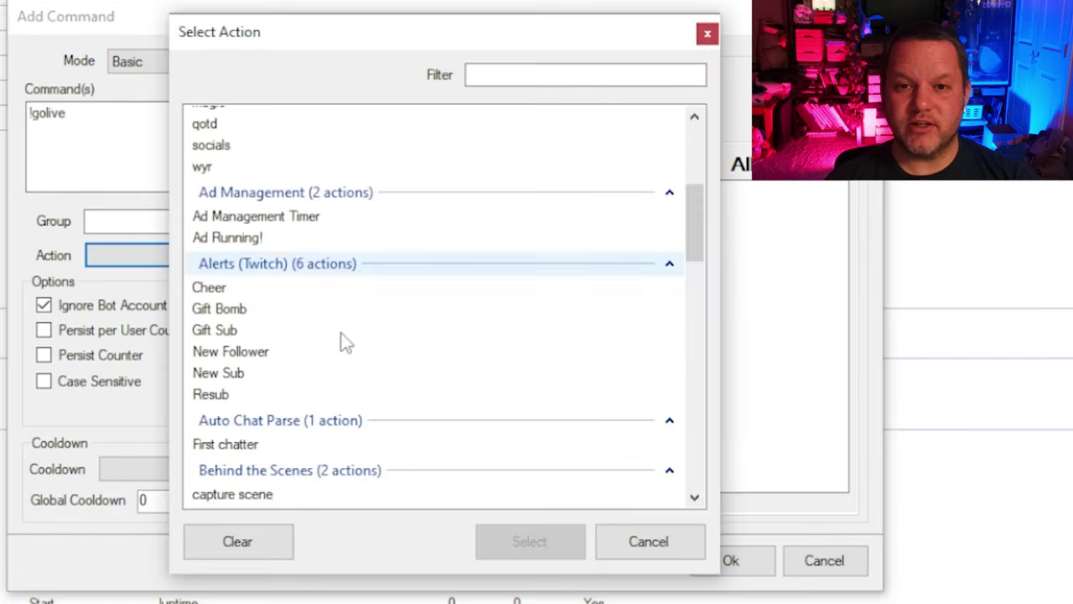
{"action": "scroll", "coordinate": [700, 444], "scroll_direction": "up", "scroll_amount": 15}
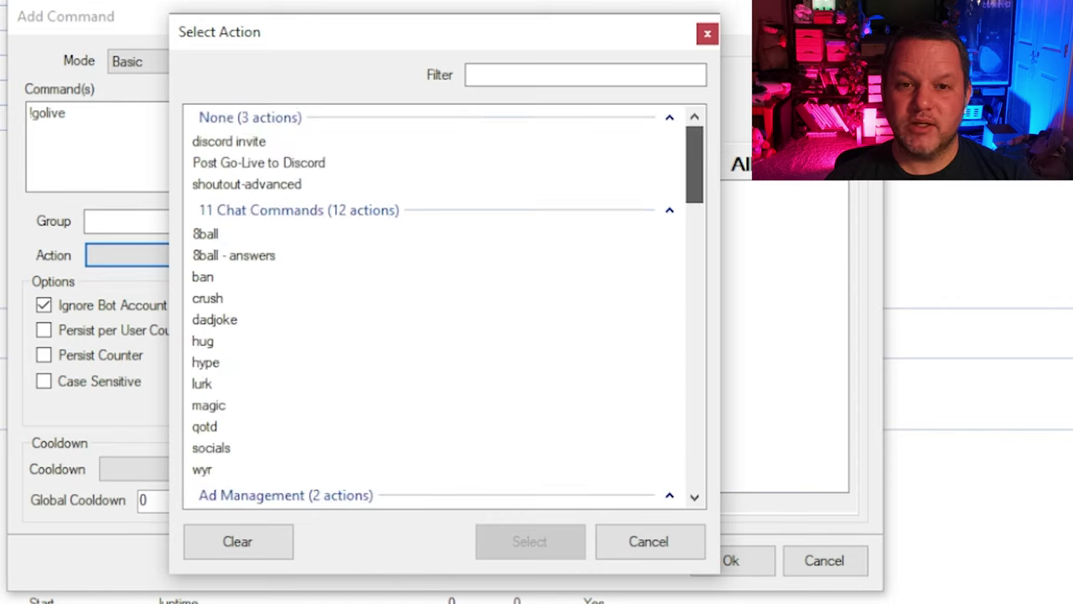
{"action": "left_click", "coordinate": [310, 164]}
{"action": "left_click", "coordinate": [529, 542]}
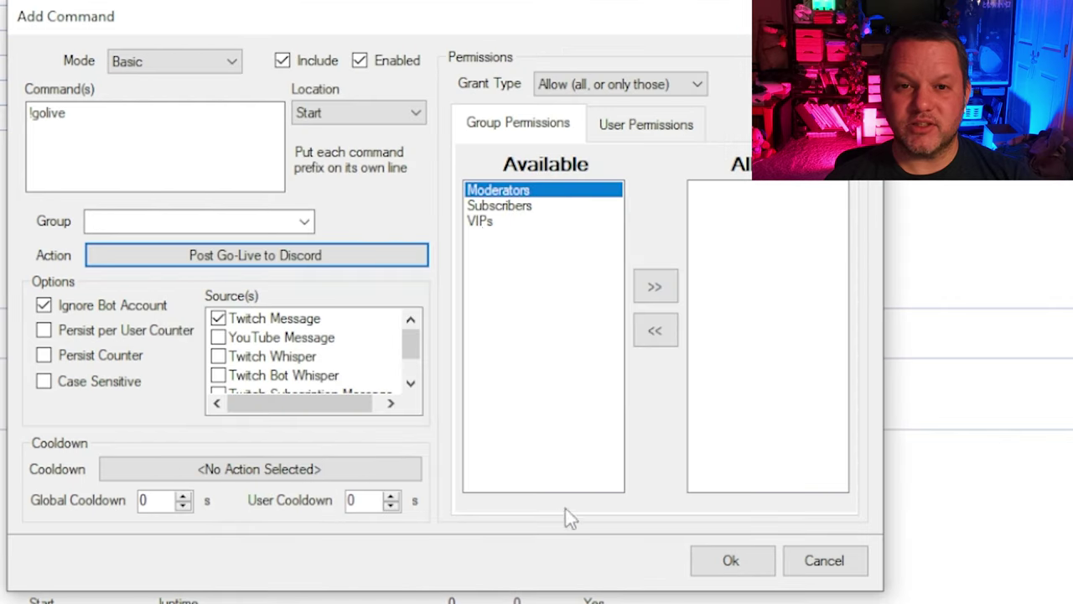
{"action": "left_click", "coordinate": [755, 571]}
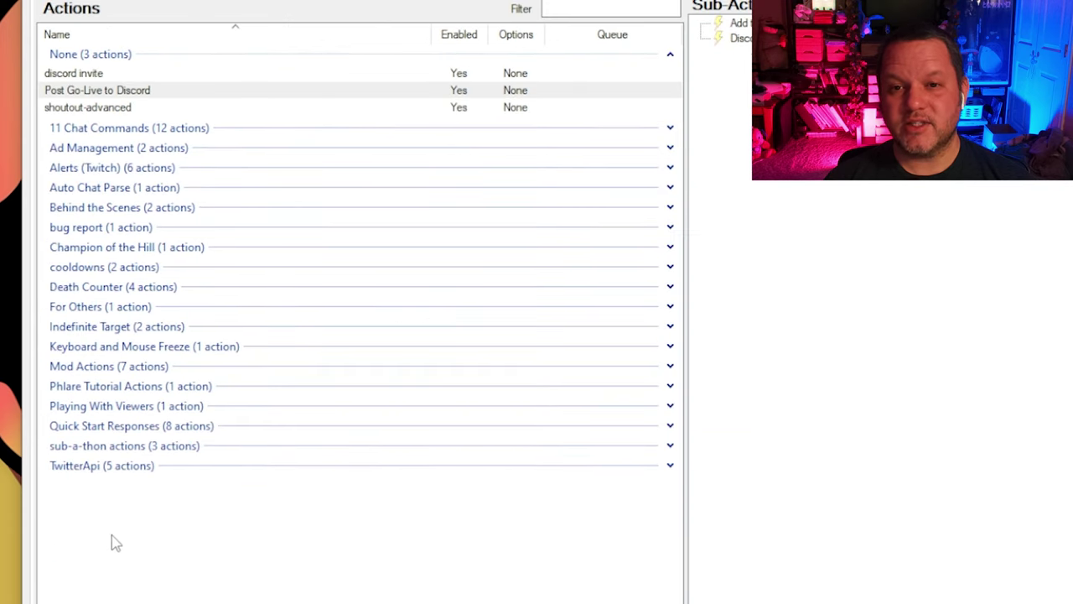
Step: Create an action named Lockdown in the group start/stop
{"action": "right_click", "coordinate": [167, 538]}
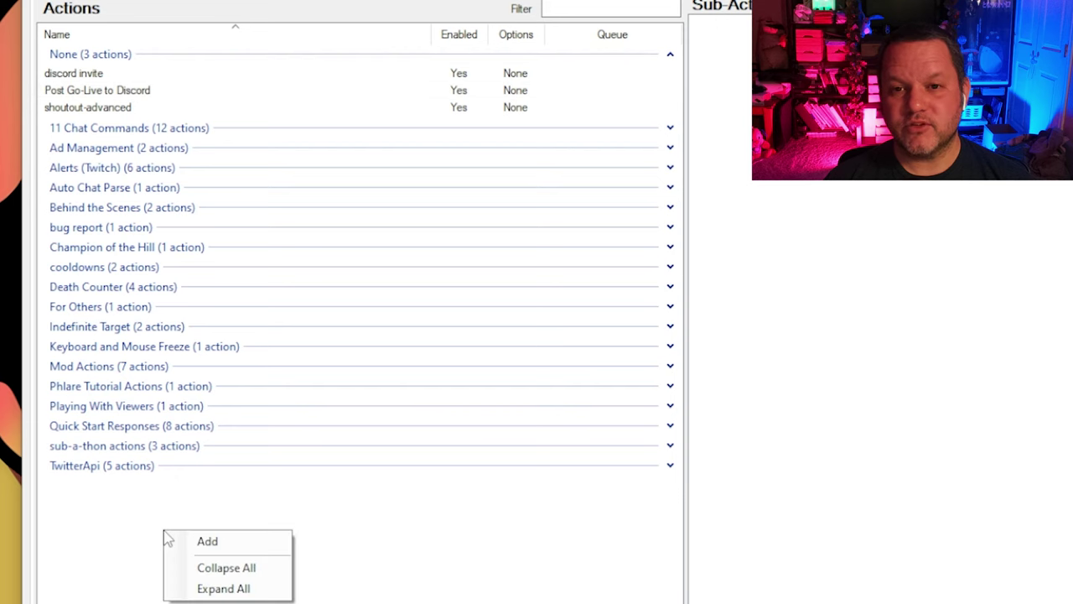
{"action": "left_click", "coordinate": [215, 541]}
{"action": "left_click", "coordinate": [618, 323]}
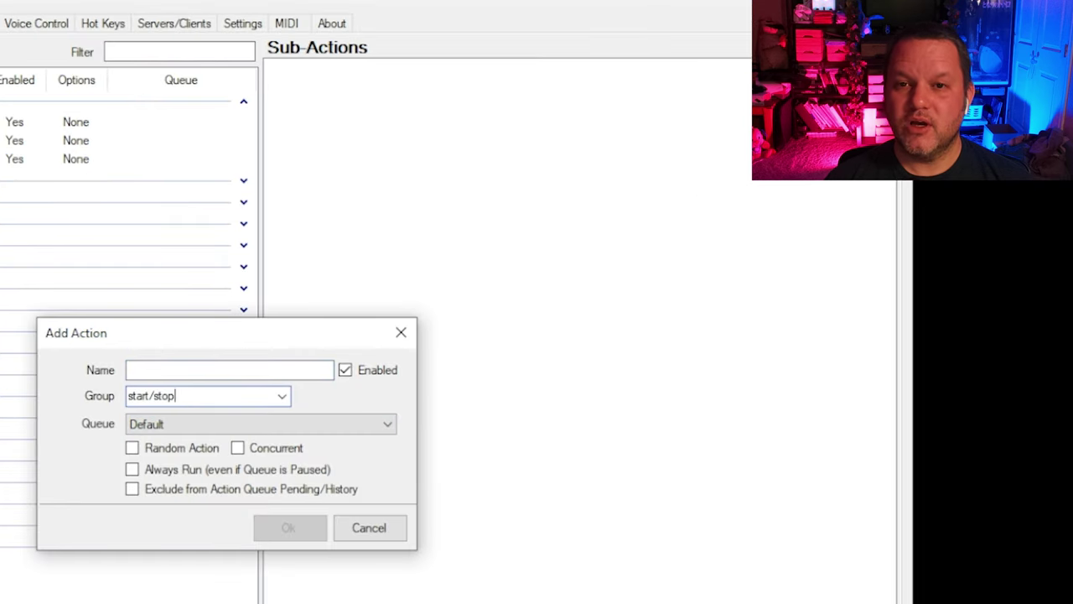
{"action": "left_click", "coordinate": [134, 370]}
{"action": "type", "text": "Lockdown"}
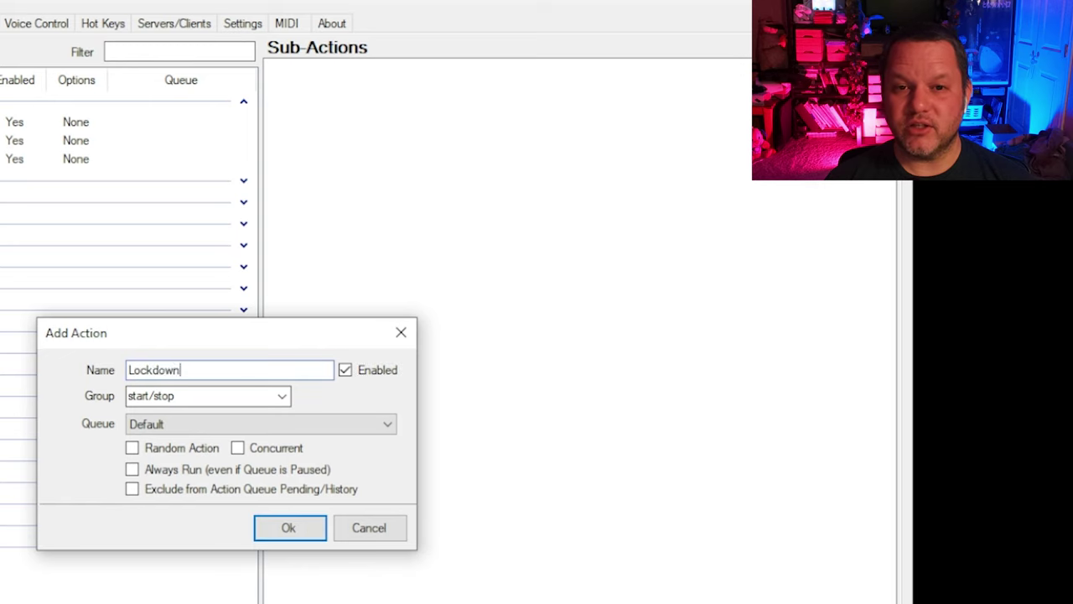
{"action": "key", "text": "Return"}
Step: Add a Twitch moderation sub-action to Lockdown that updates the Shield Mode status with state Yes
{"action": "right_click", "coordinate": [402, 83]}
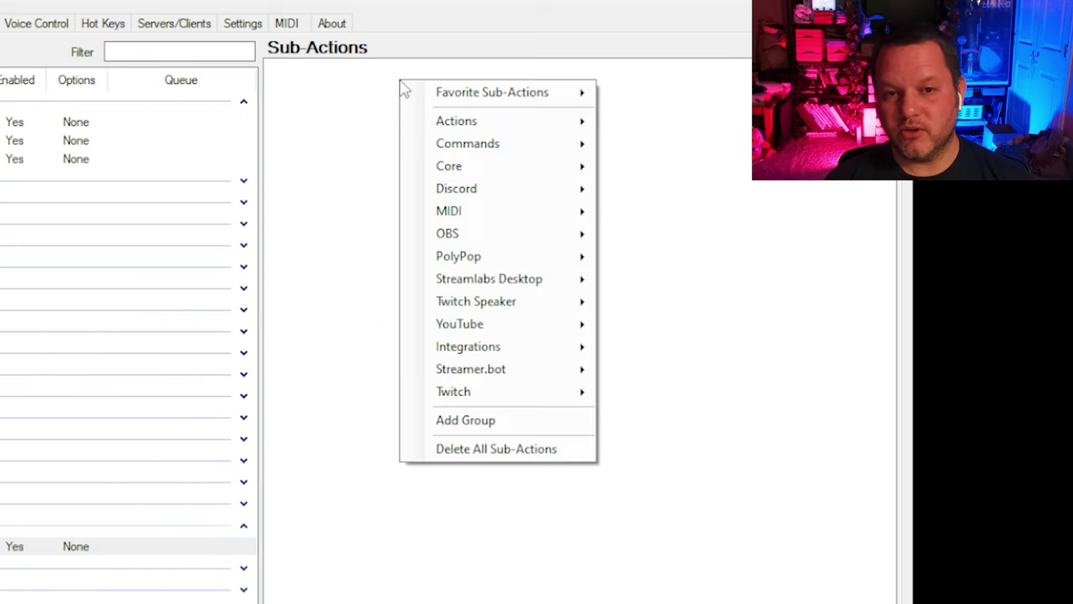
{"action": "left_click", "coordinate": [338, 108]}
{"action": "right_click", "coordinate": [334, 106]}
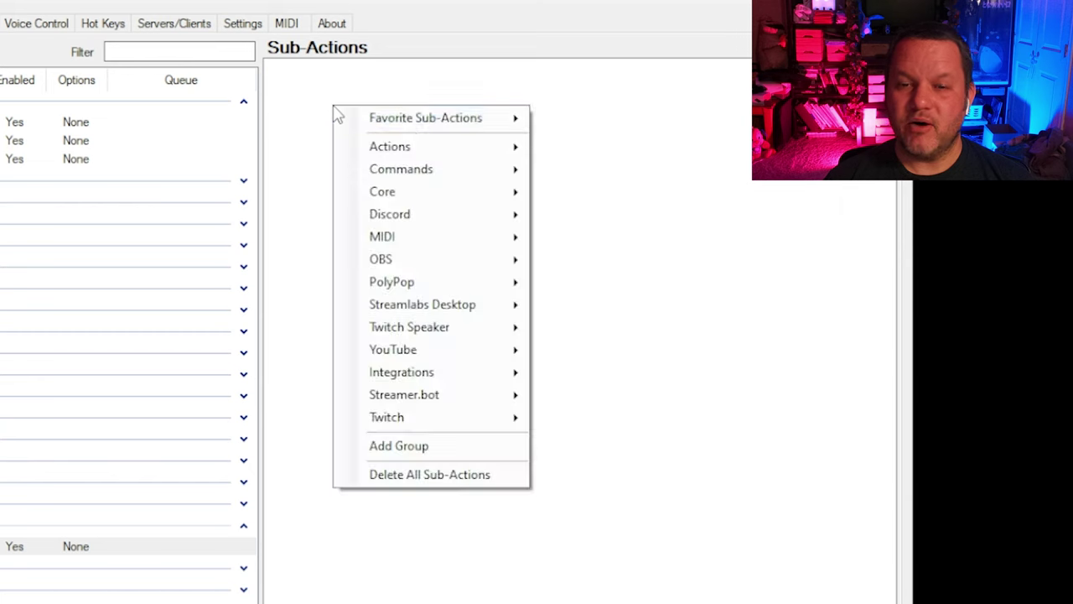
{"action": "mouse_move", "coordinate": [430, 146]}
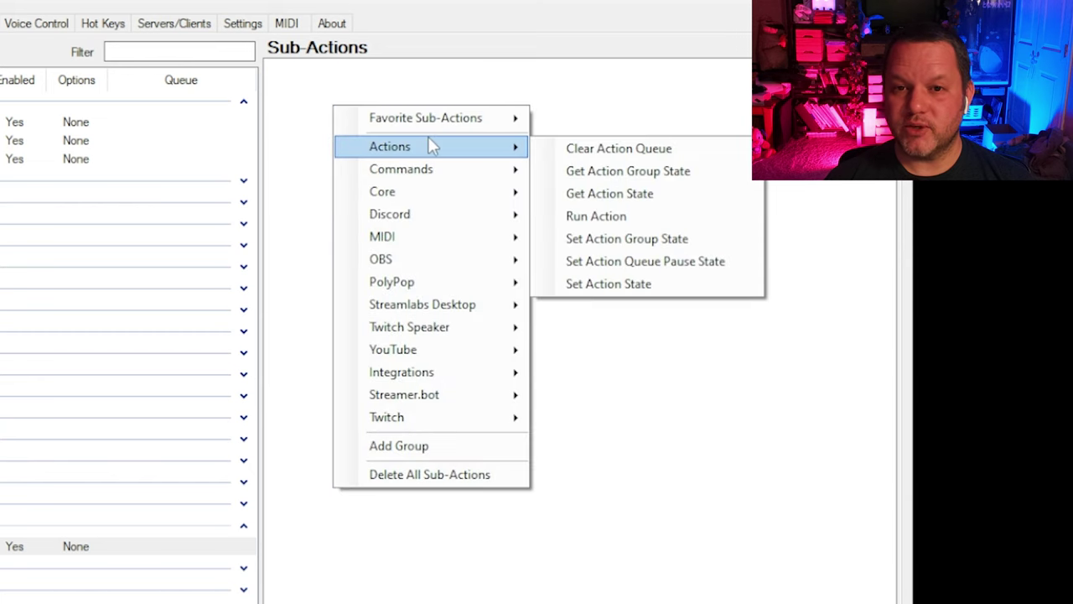
{"action": "mouse_move", "coordinate": [453, 419]}
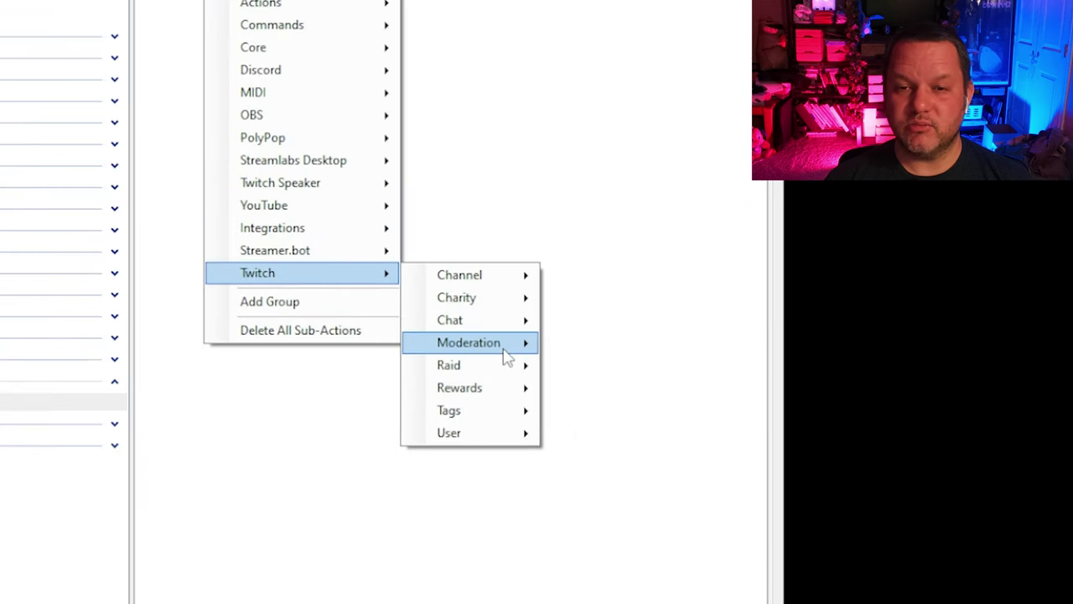
{"action": "mouse_move", "coordinate": [503, 344]}
{"action": "left_click", "coordinate": [664, 528]}
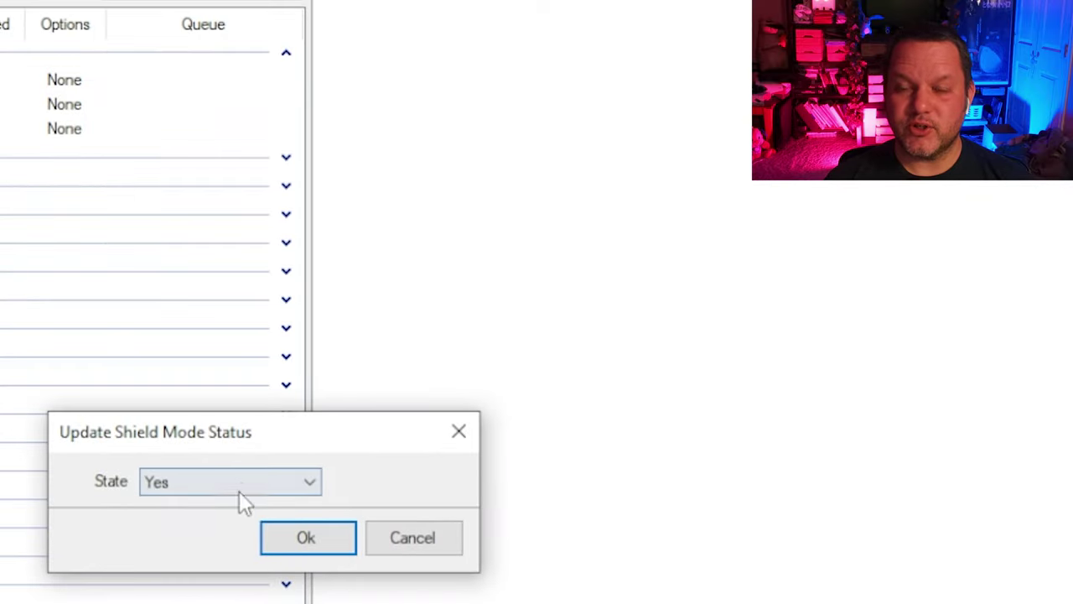
{"action": "left_click", "coordinate": [308, 543]}
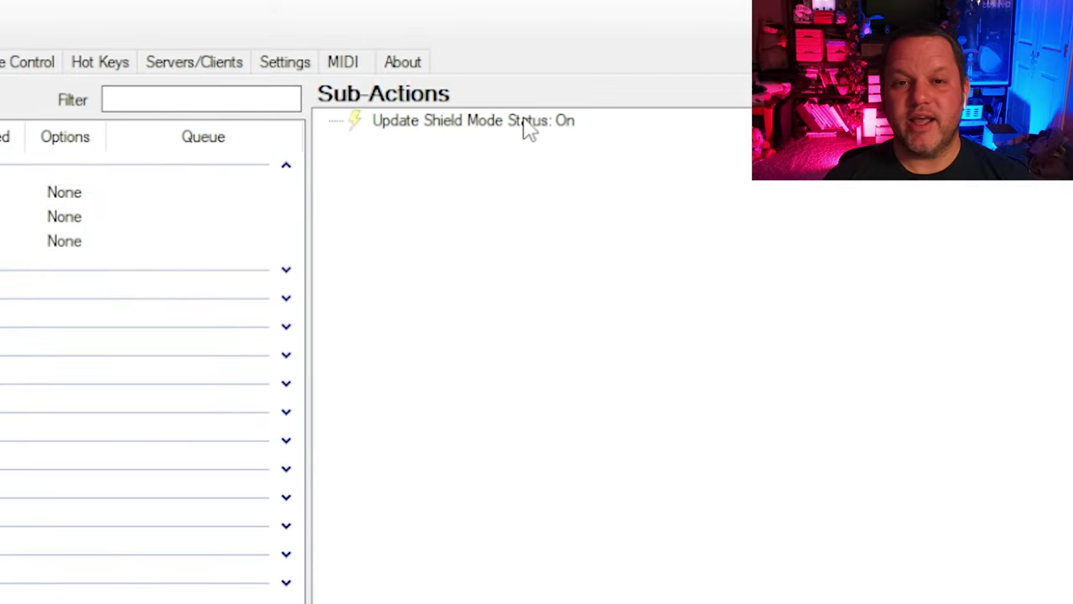
Step: Create an action named Unlock in the start/stop group
{"action": "right_click", "coordinate": [191, 550]}
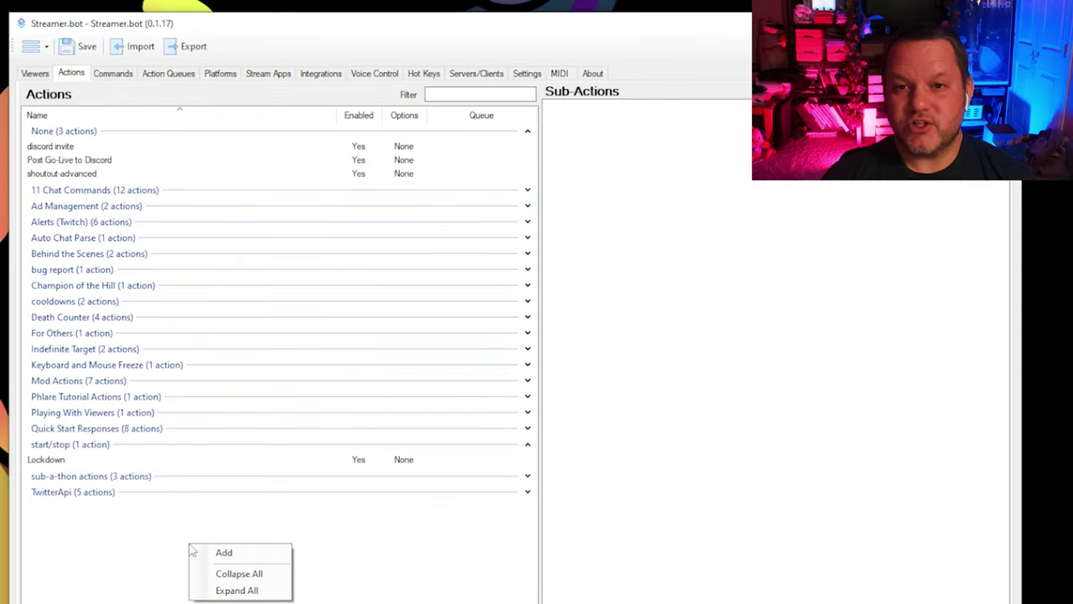
{"action": "right_click", "coordinate": [144, 459]}
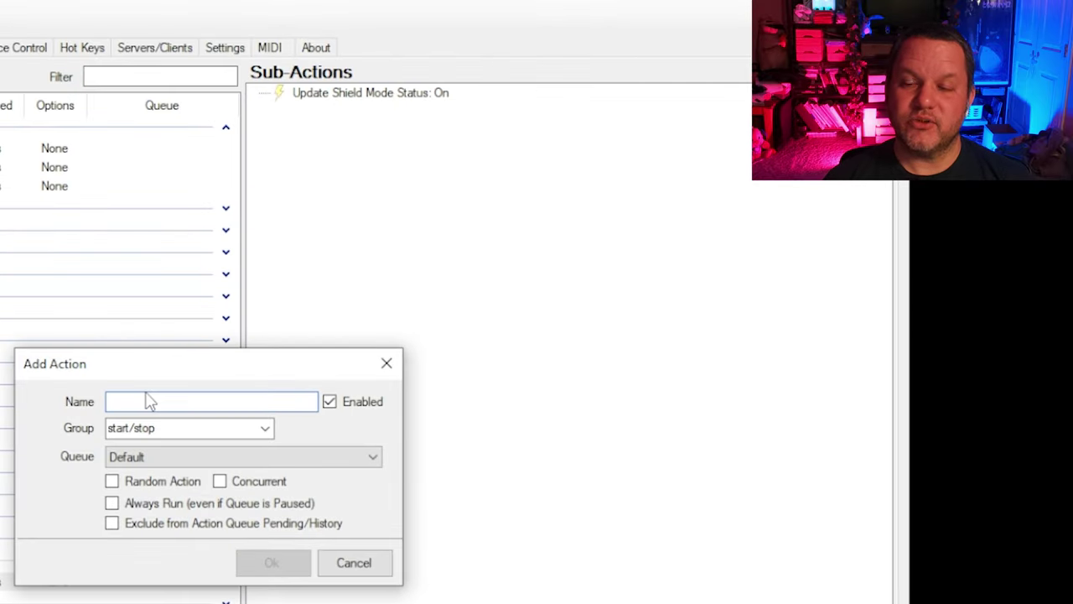
{"action": "type", "text": "Unlock"}
{"action": "key", "text": "Return"}
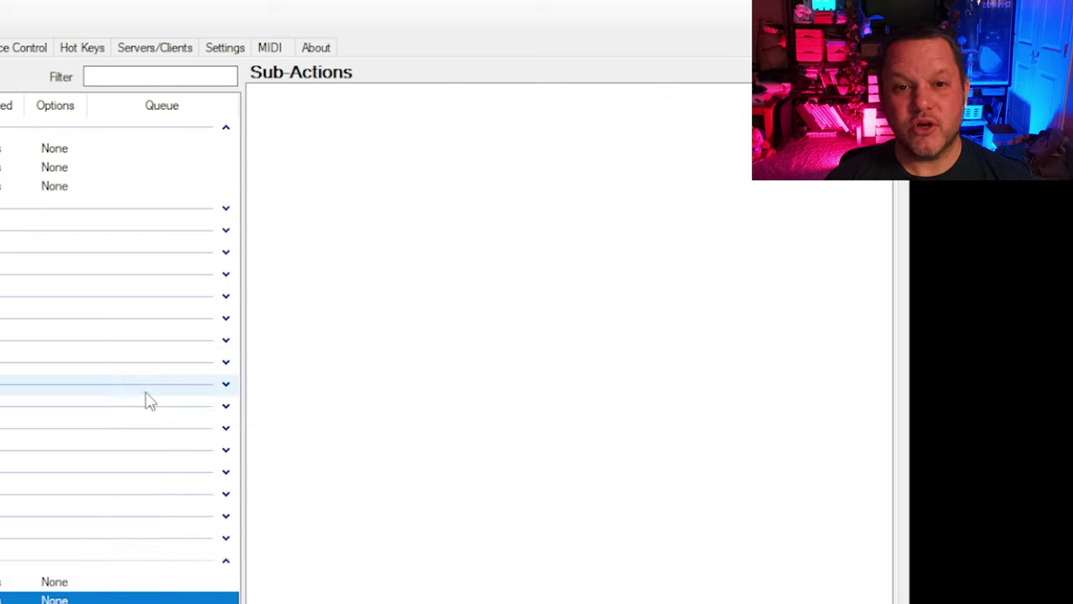
Step: Add a Twitch moderation sub-action for updating the Shield Mode status to the Unlock action
{"action": "right_click", "coordinate": [269, 163]}
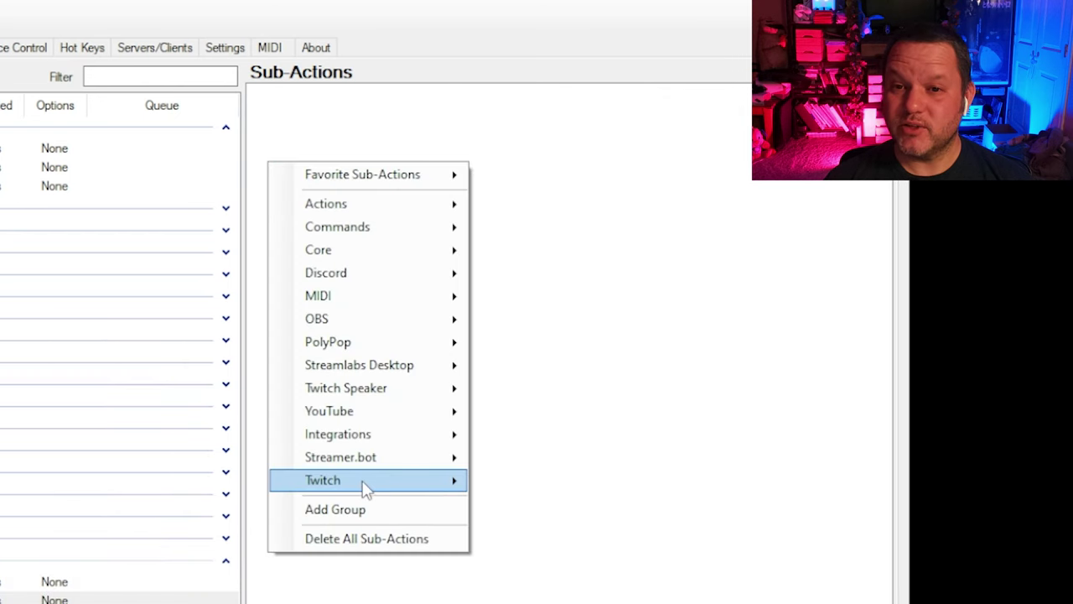
{"action": "mouse_move", "coordinate": [403, 489]}
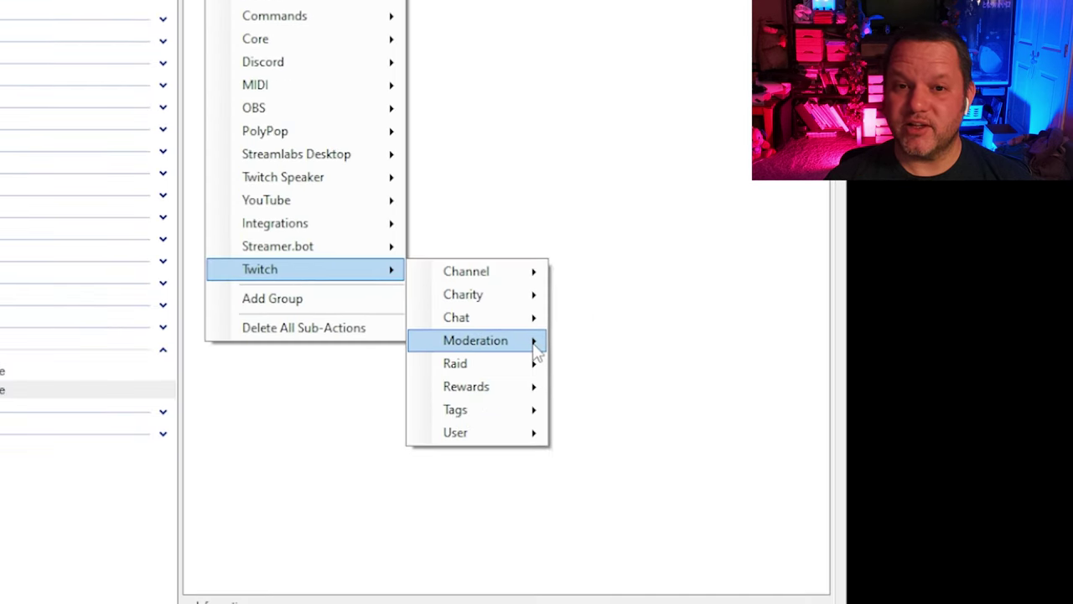
{"action": "mouse_move", "coordinate": [597, 555]}
{"action": "left_click", "coordinate": [726, 603]}
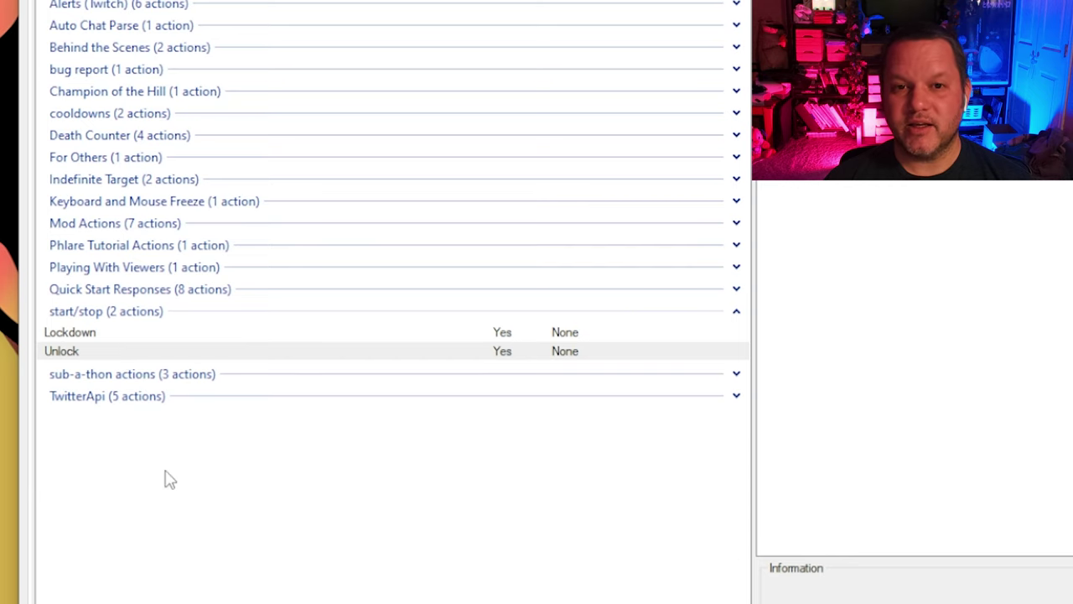
{"action": "right_click", "coordinate": [148, 317]}
{"action": "left_click", "coordinate": [186, 324]}
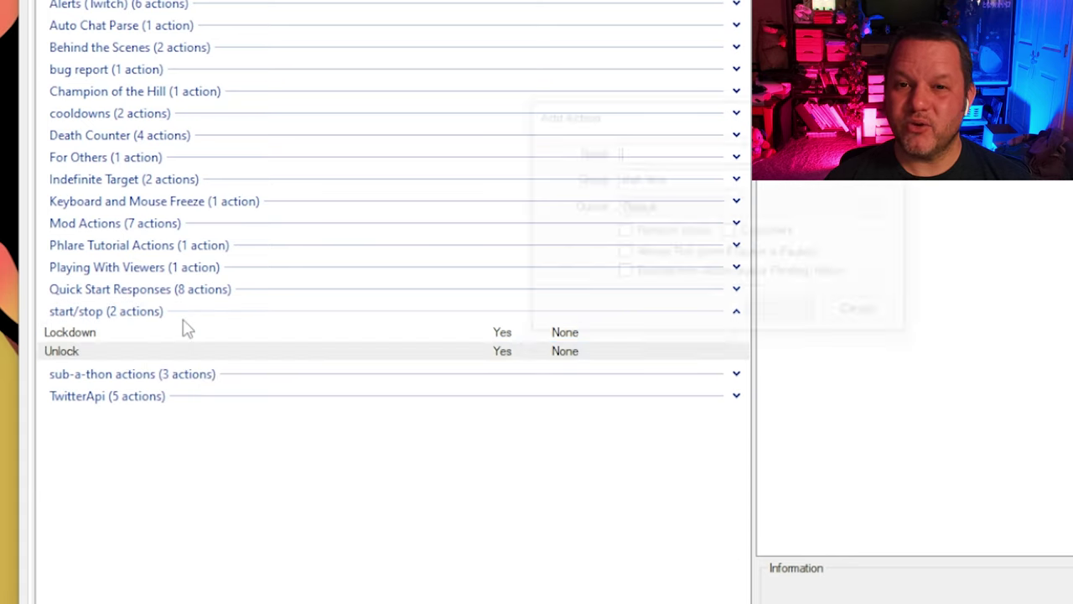
{"action": "left_click", "coordinate": [872, 317]}
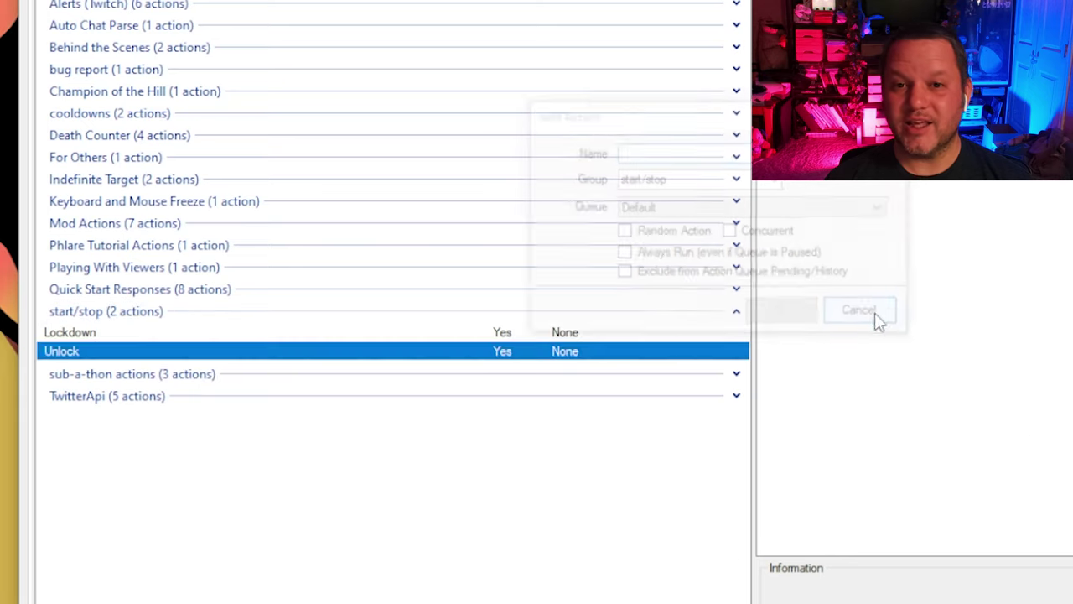
Step: Create an action named Stream Start in the start/stop group
{"action": "right_click", "coordinate": [175, 321]}
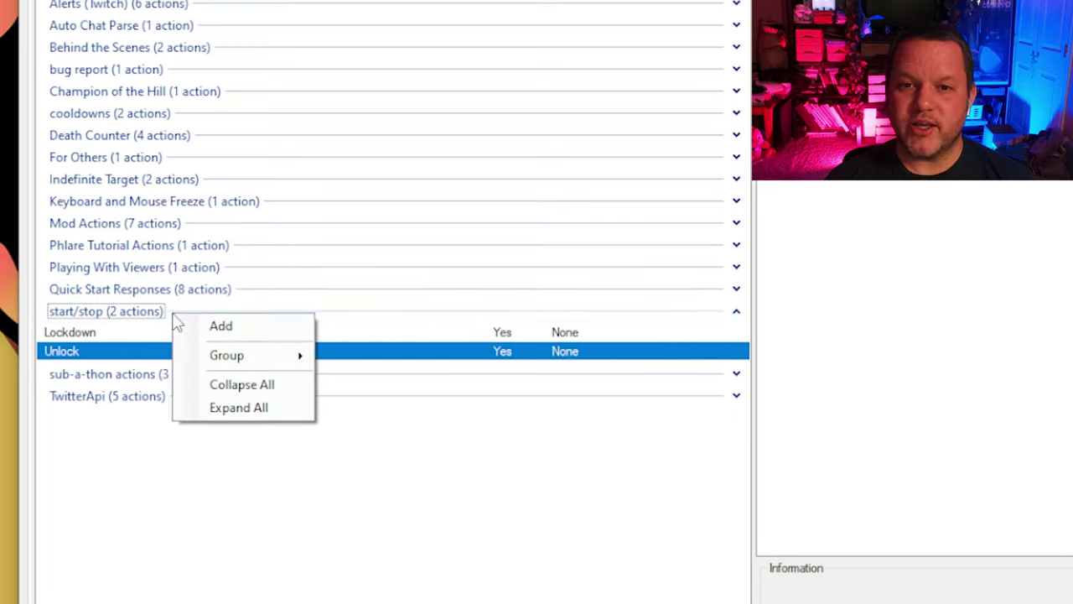
{"action": "left_click", "coordinate": [205, 325]}
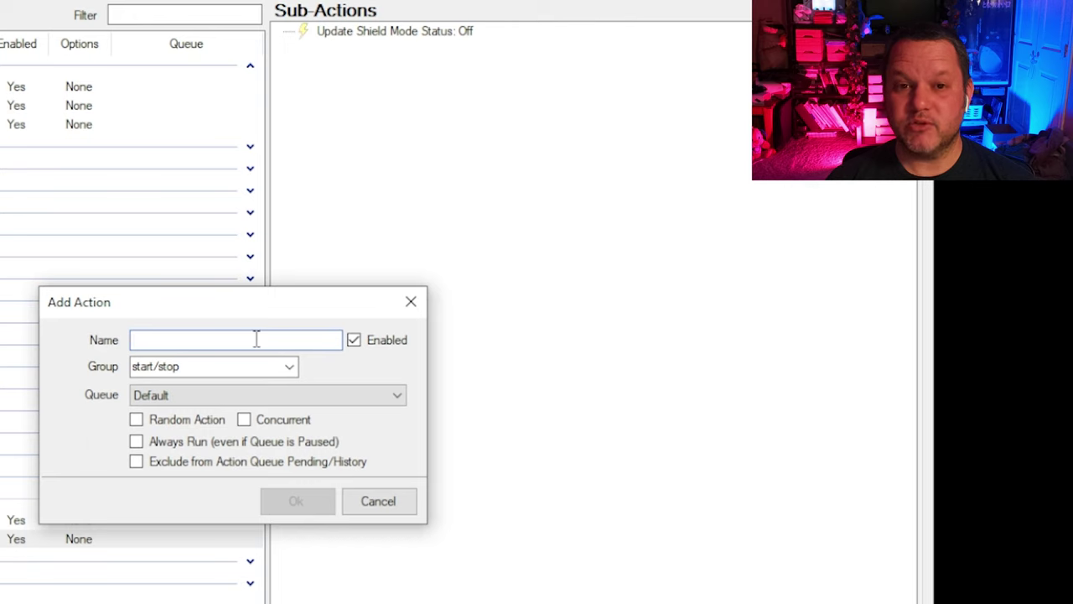
{"action": "type", "text": "Stream Start"}
{"action": "key", "text": "Return"}
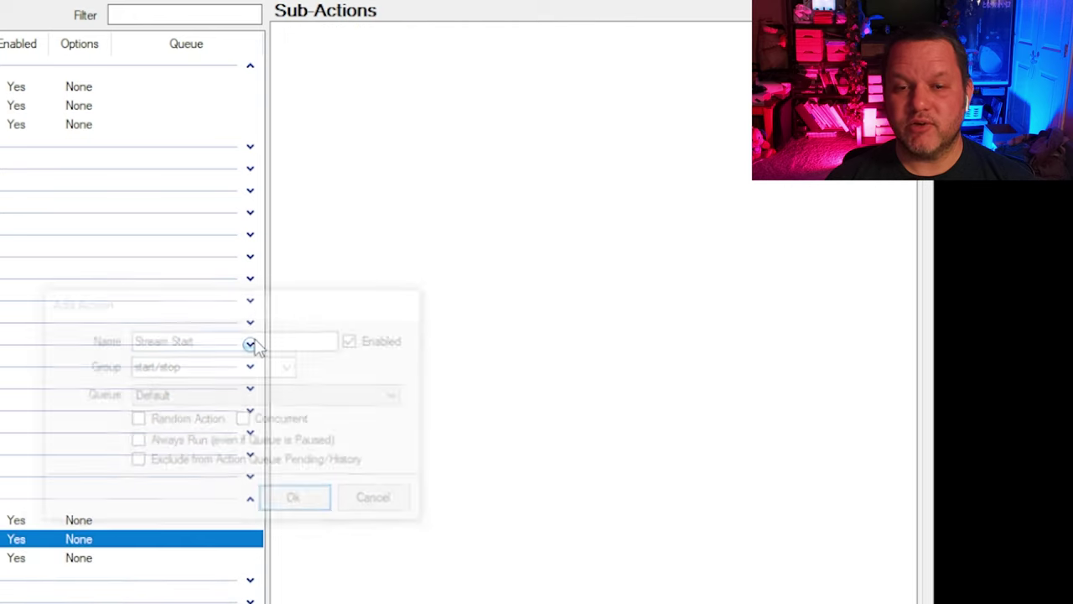
Step: Add a Run Action sub-action to Stream Start that runs TwitterUpdateOnLive
{"action": "right_click", "coordinate": [479, 194]}
{"action": "mouse_move", "coordinate": [518, 236]}
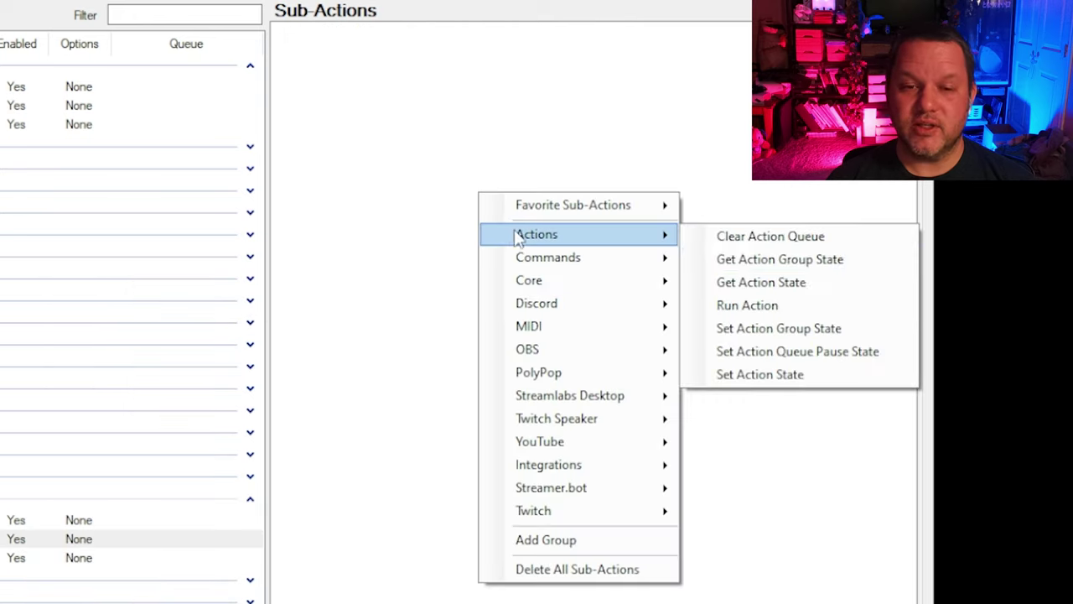
{"action": "left_click", "coordinate": [807, 311]}
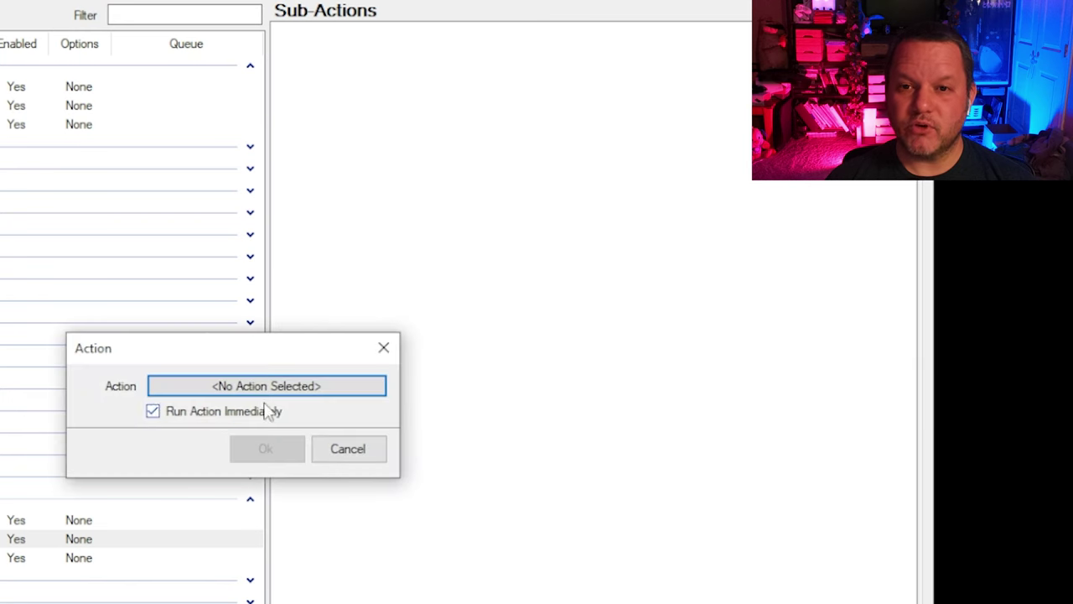
{"action": "left_click", "coordinate": [265, 390]}
{"action": "scroll", "coordinate": [349, 499], "scroll_direction": "down", "scroll_amount": 6}
{"action": "left_click_drag", "start_coordinate": [487, 323], "coordinate": [494, 556]}
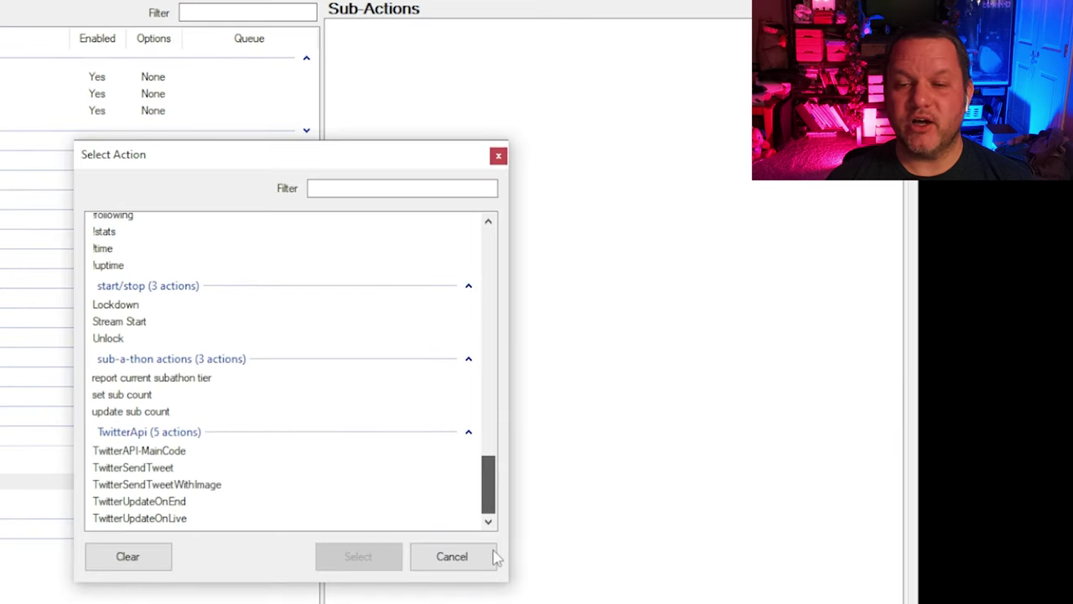
{"action": "left_click", "coordinate": [202, 518]}
{"action": "left_click", "coordinate": [358, 560]}
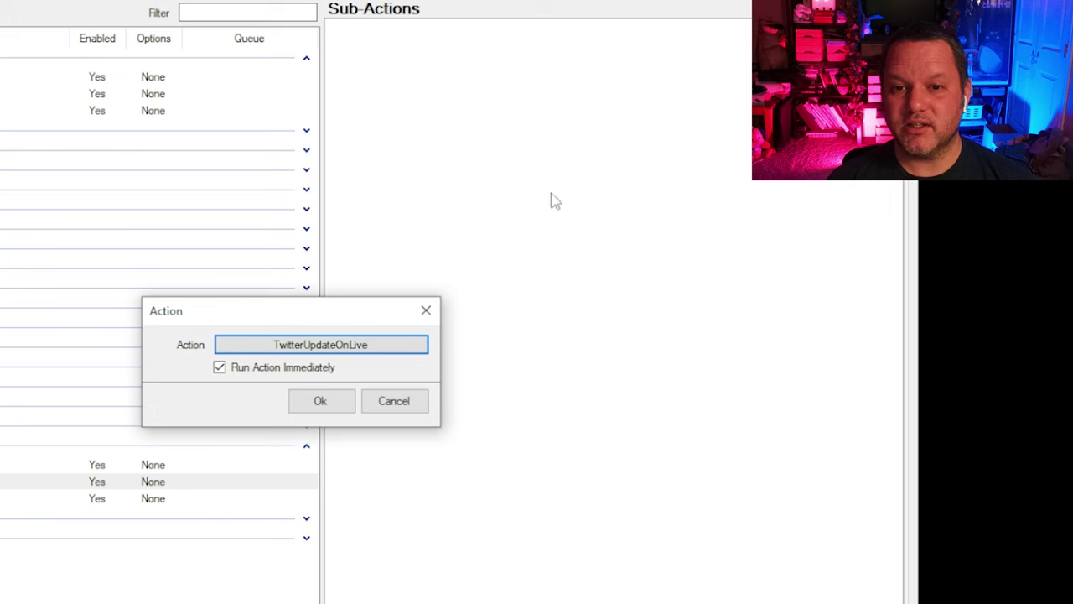
{"action": "left_click", "coordinate": [322, 401]}
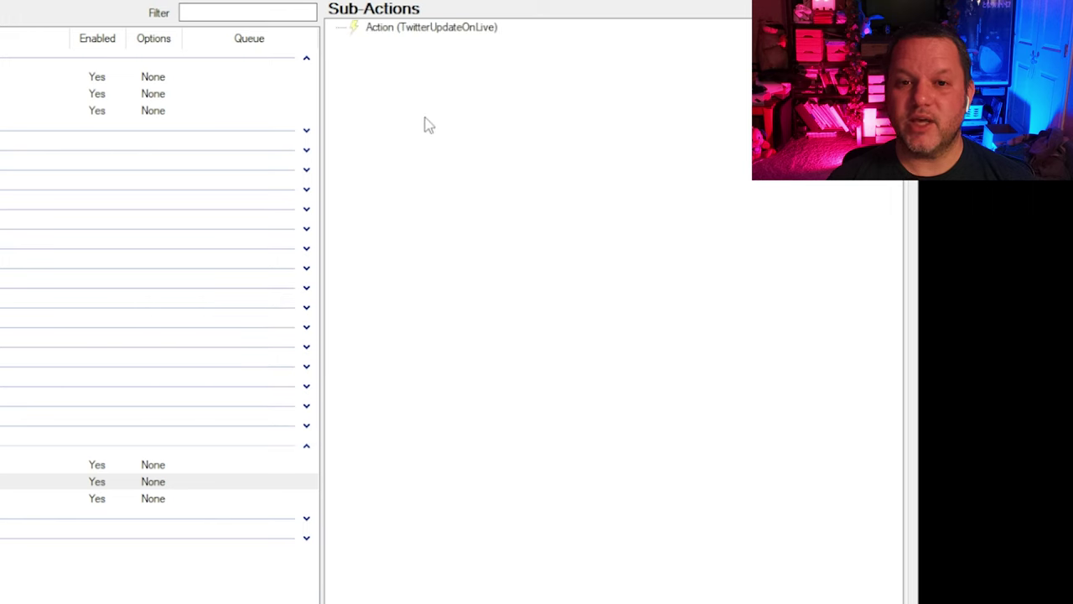
Step: Add a second Run Action sub-action to Stream Start that runs Post Go-Live to Discord
{"action": "right_click", "coordinate": [394, 60]}
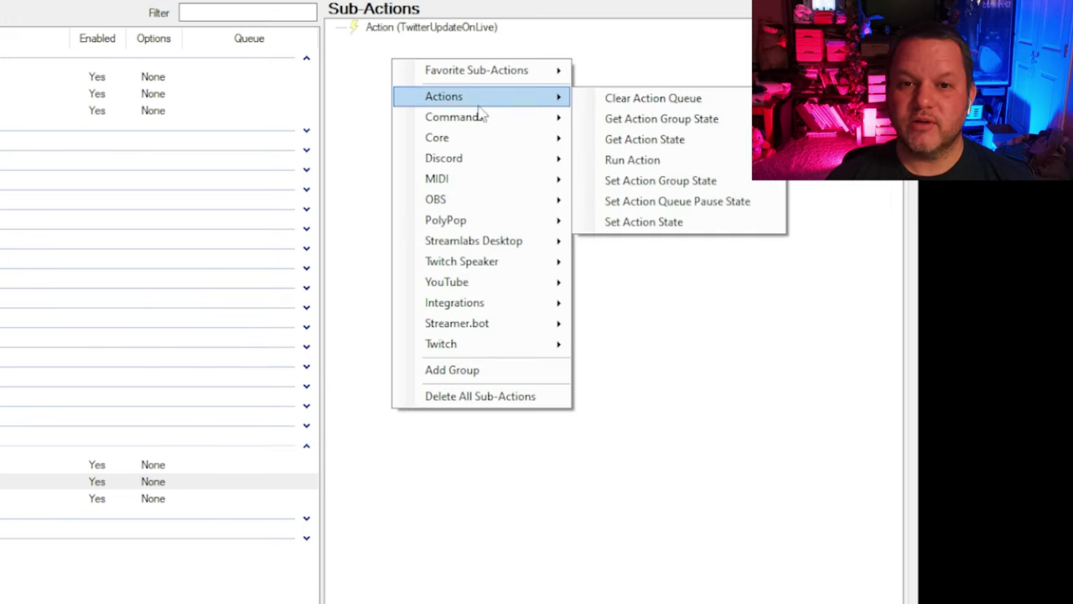
{"action": "left_click", "coordinate": [642, 160]}
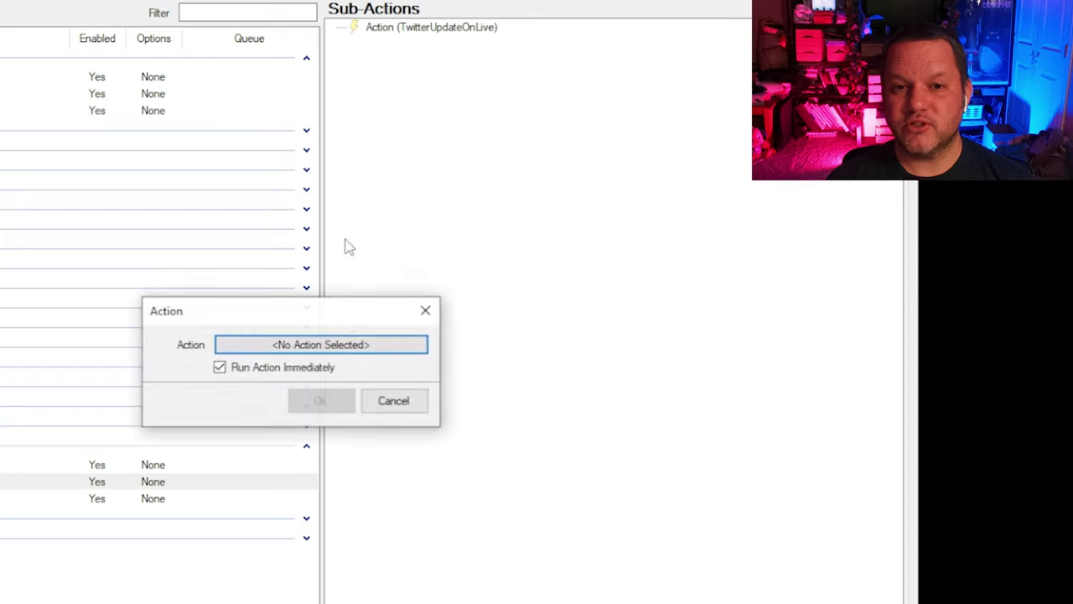
{"action": "left_click", "coordinate": [340, 348]}
{"action": "left_click", "coordinate": [172, 259]}
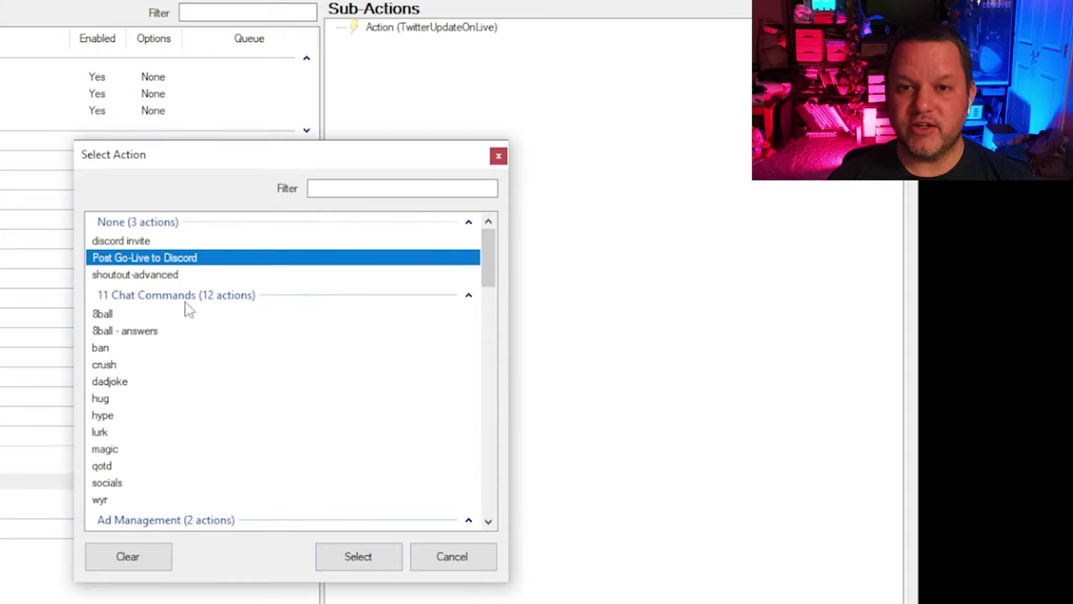
{"action": "left_click", "coordinate": [347, 561]}
{"action": "left_click", "coordinate": [320, 400]}
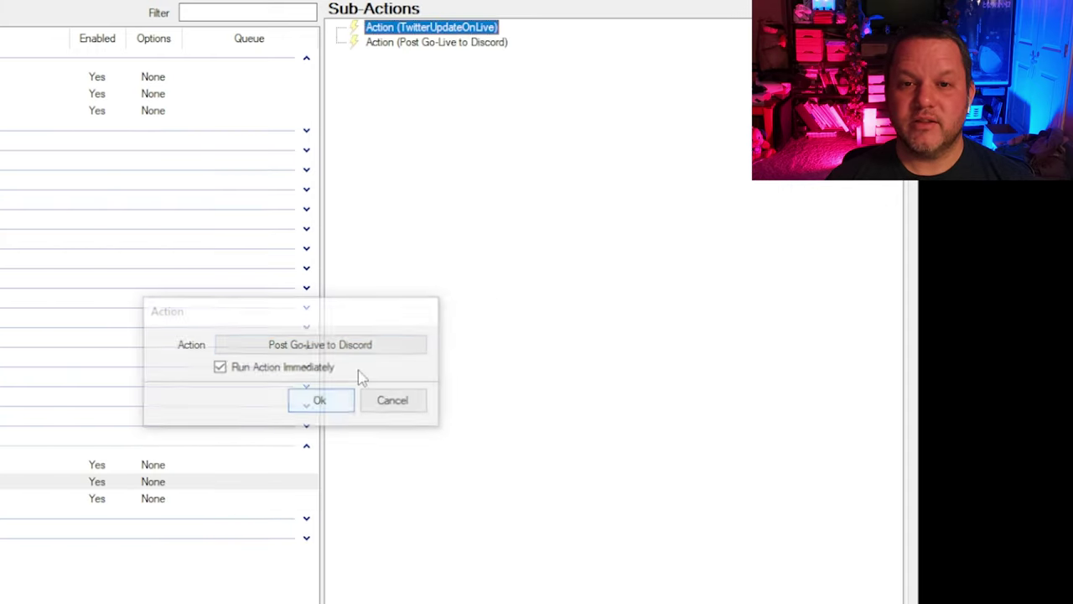
Step: Add a third Run Action sub-action to Stream Start that runs the Unlock action
{"action": "left_click", "coordinate": [438, 98]}
{"action": "right_click", "coordinate": [407, 113]}
{"action": "mouse_move", "coordinate": [489, 150]}
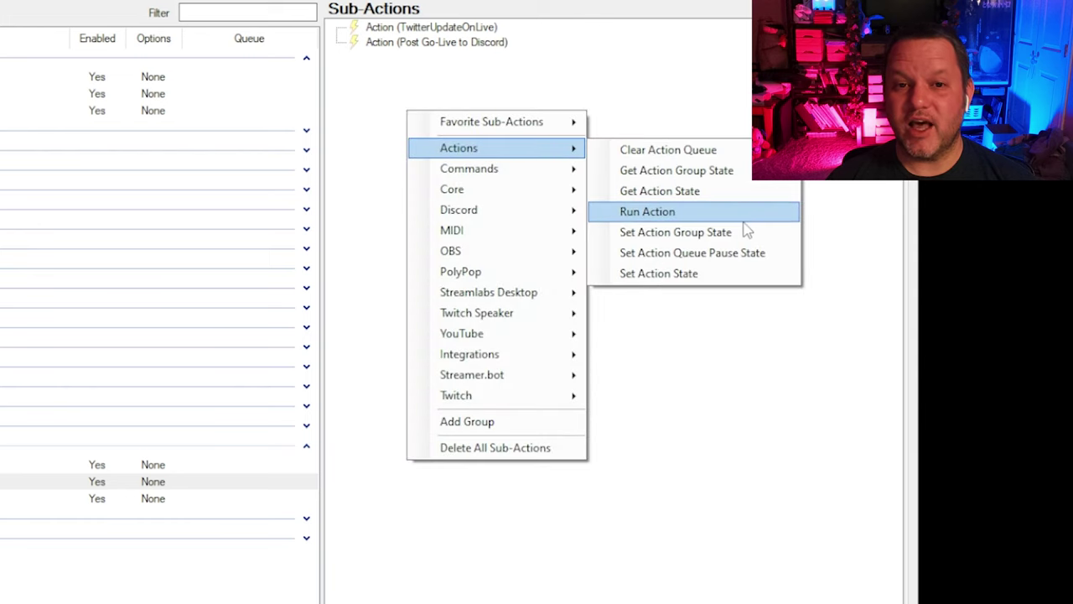
{"action": "left_click", "coordinate": [738, 215]}
{"action": "left_click", "coordinate": [384, 354]}
{"action": "left_click_drag", "start_coordinate": [481, 254], "coordinate": [486, 515]}
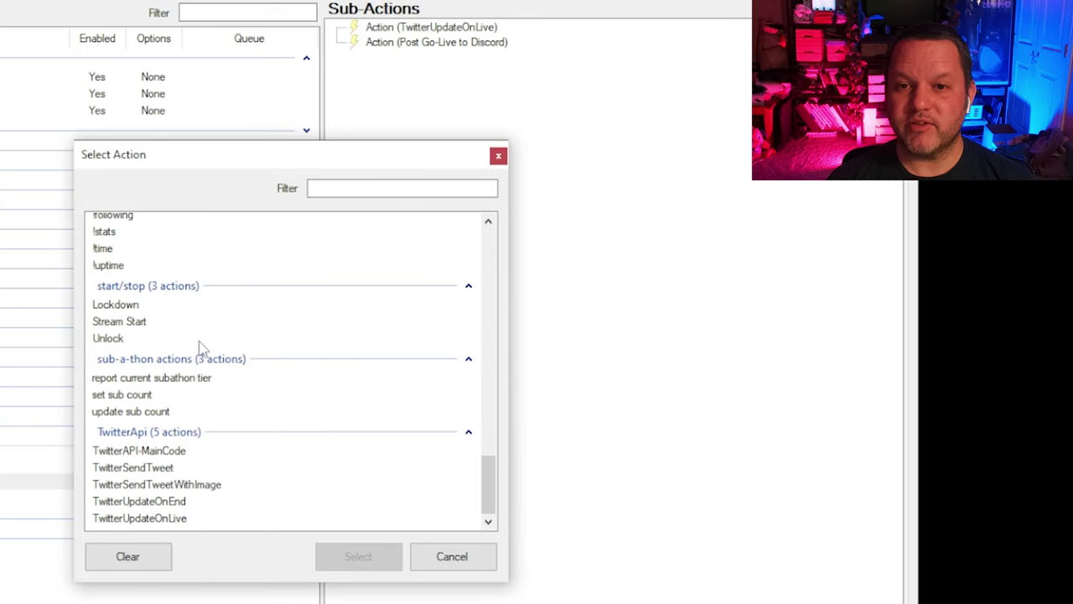
{"action": "left_click", "coordinate": [139, 309]}
{"action": "left_click", "coordinate": [126, 338]}
{"action": "left_click", "coordinate": [358, 560]}
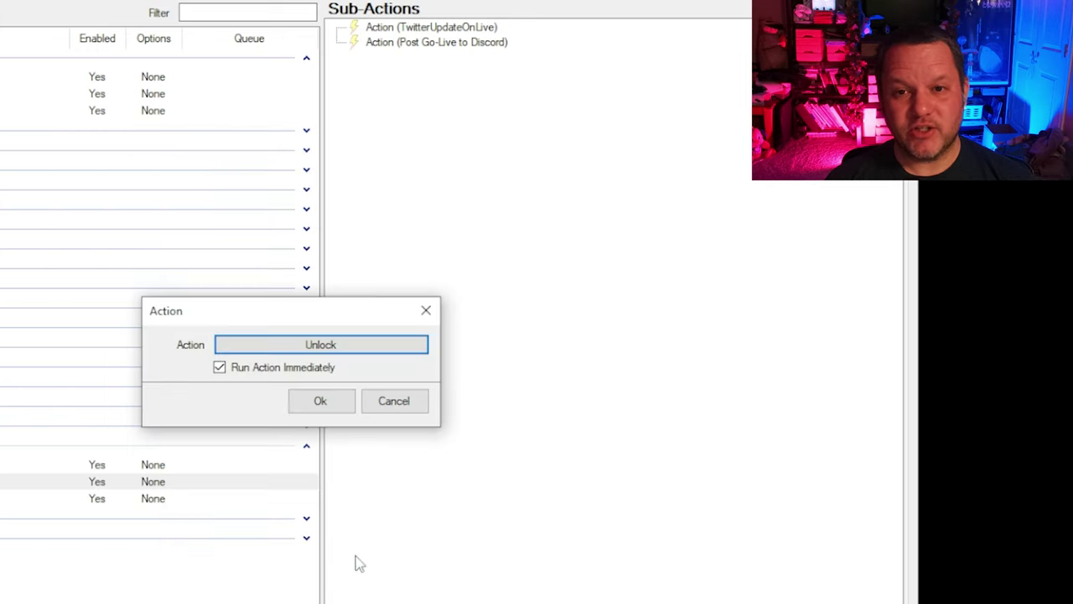
{"action": "left_click", "coordinate": [324, 401]}
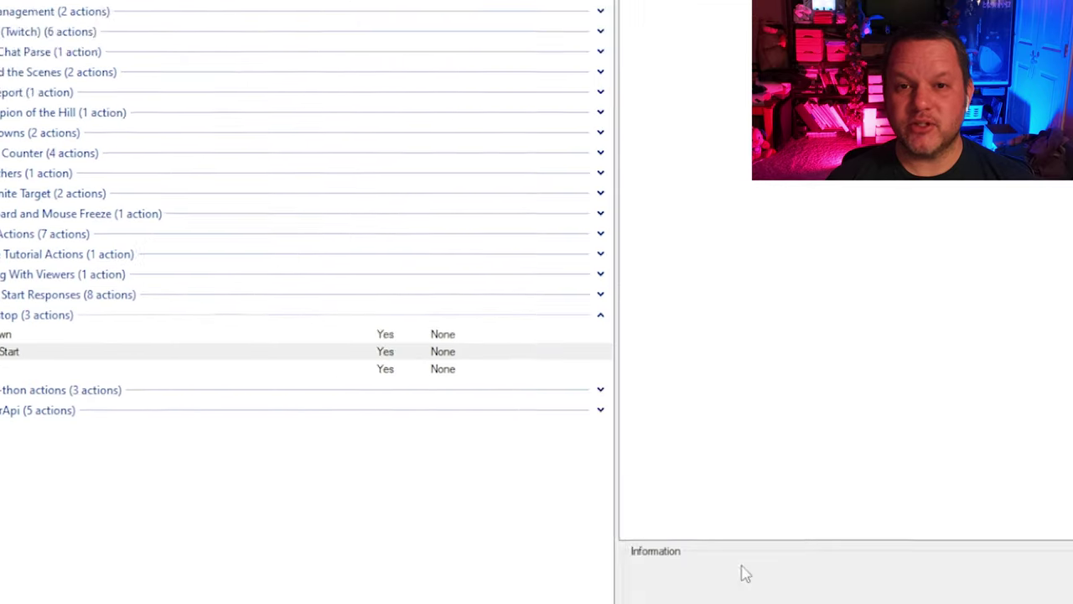
Step: Create an action named Stream End without assigning it to a group
{"action": "right_click", "coordinate": [37, 522]}
{"action": "left_click", "coordinate": [88, 530]}
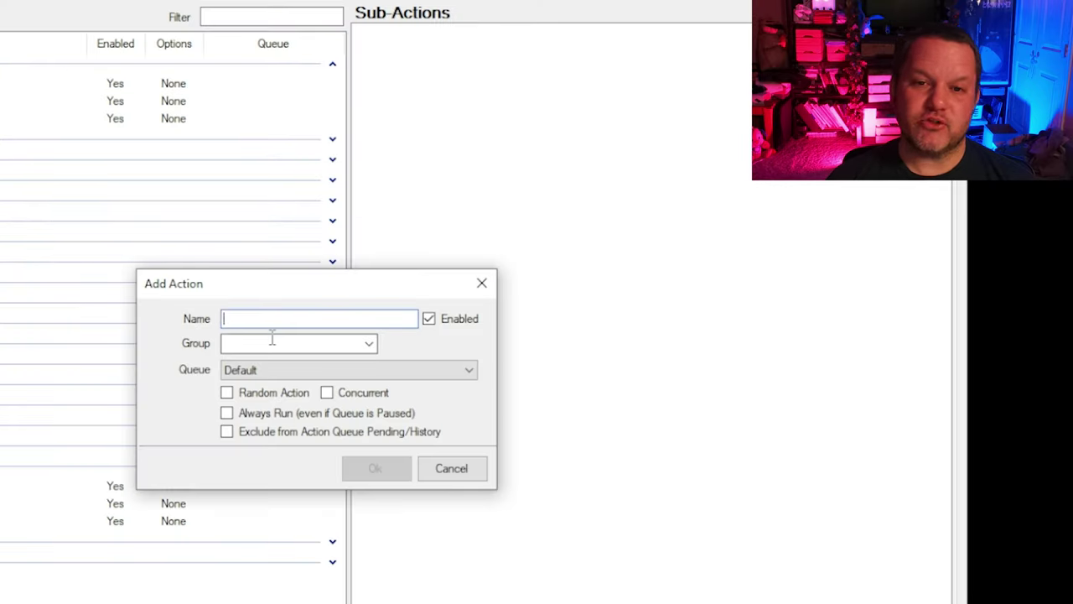
{"action": "type", "text": "Stream En"}
{"action": "key", "text": "Return"}
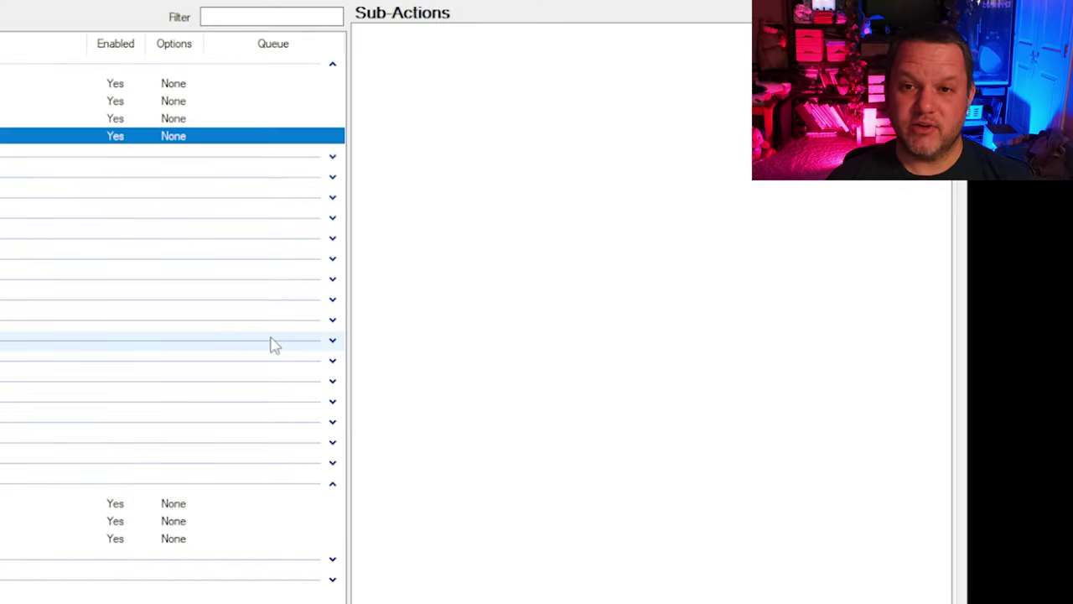
Step: Add a Run Action sub-action to Stream End that runs TwitterUpdateOnEnd
{"action": "right_click", "coordinate": [386, 196]}
{"action": "mouse_move", "coordinate": [424, 228]}
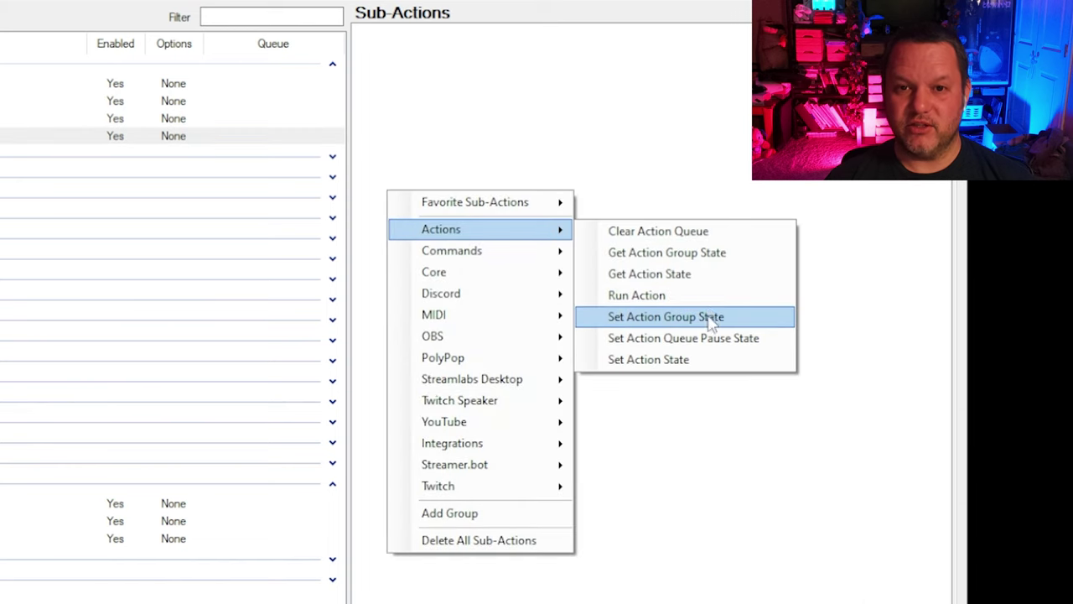
{"action": "left_click", "coordinate": [707, 315]}
{"action": "left_click", "coordinate": [339, 367]}
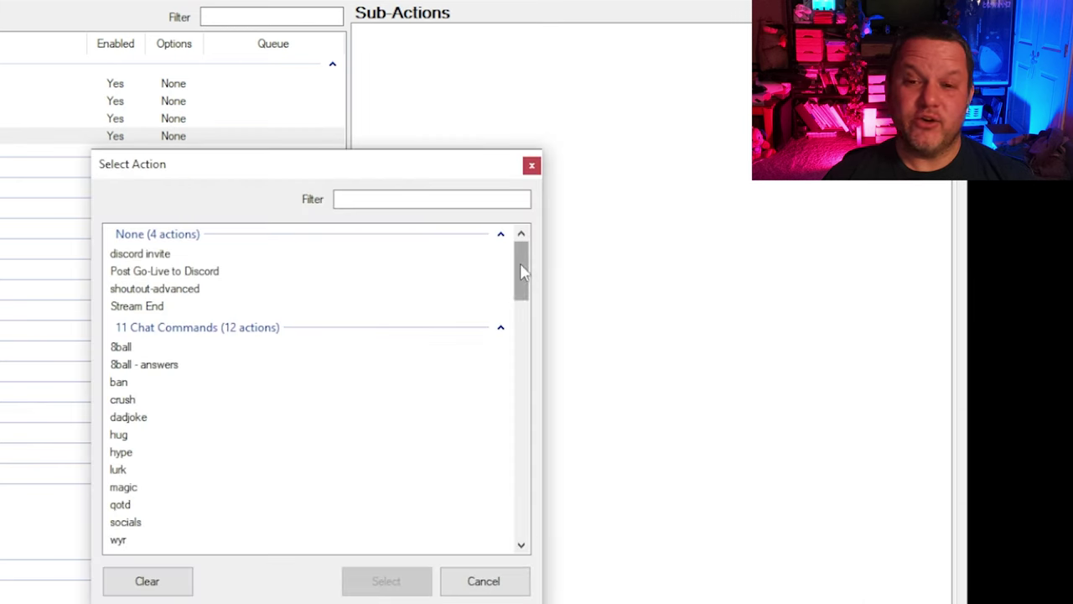
{"action": "left_click_drag", "start_coordinate": [521, 277], "coordinate": [546, 579]}
{"action": "left_click", "coordinate": [227, 526]}
{"action": "left_click", "coordinate": [373, 585]}
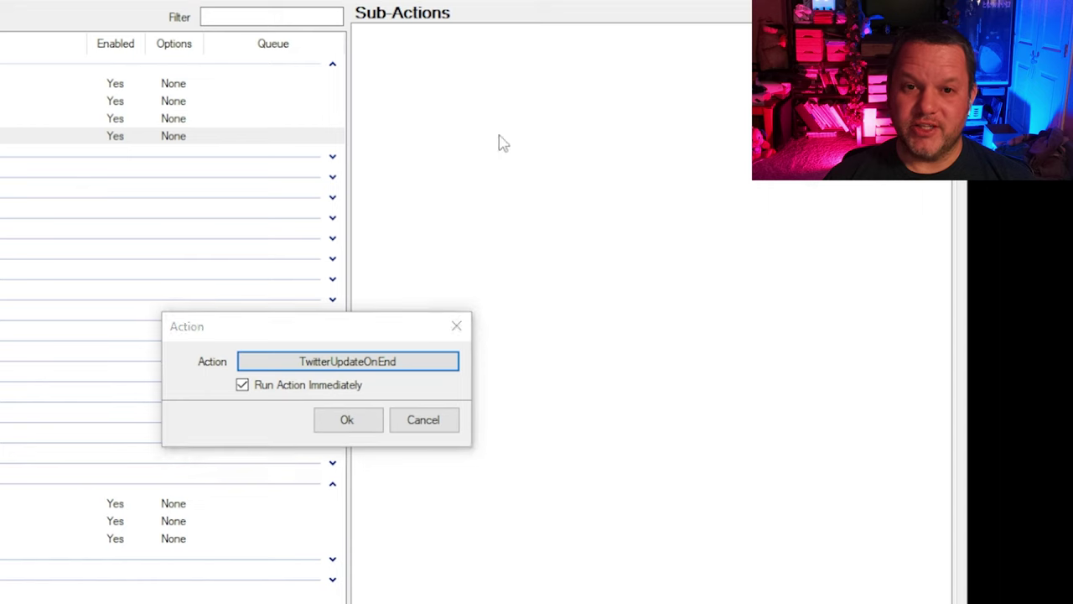
{"action": "left_click", "coordinate": [369, 415]}
Step: Add a second Run Action sub-action to Stream End that runs the Lockdown action
{"action": "right_click", "coordinate": [467, 138]}
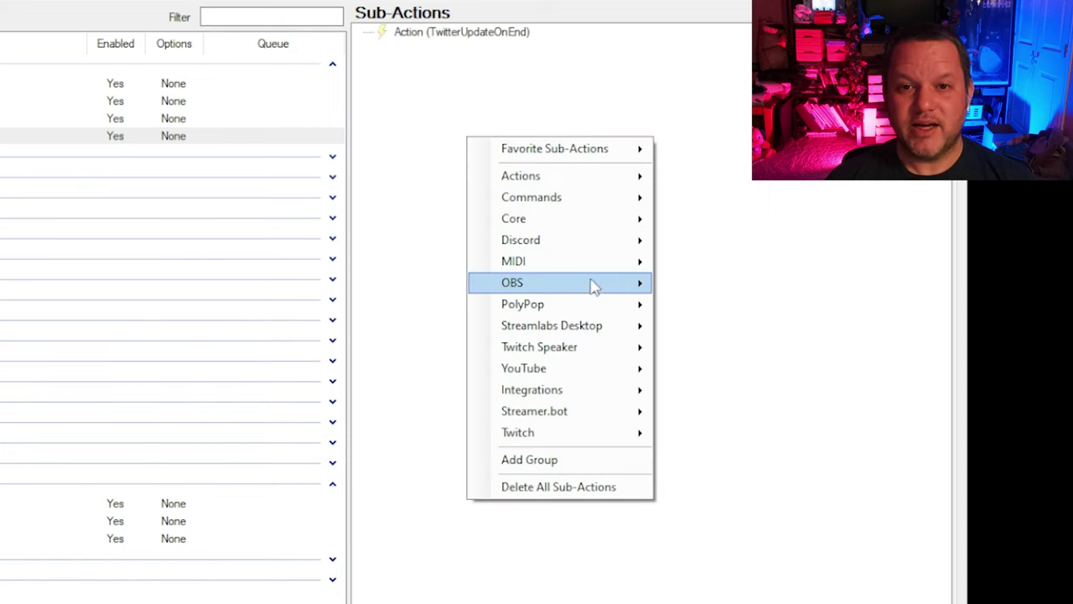
{"action": "mouse_move", "coordinate": [612, 181]}
{"action": "left_click", "coordinate": [752, 241]}
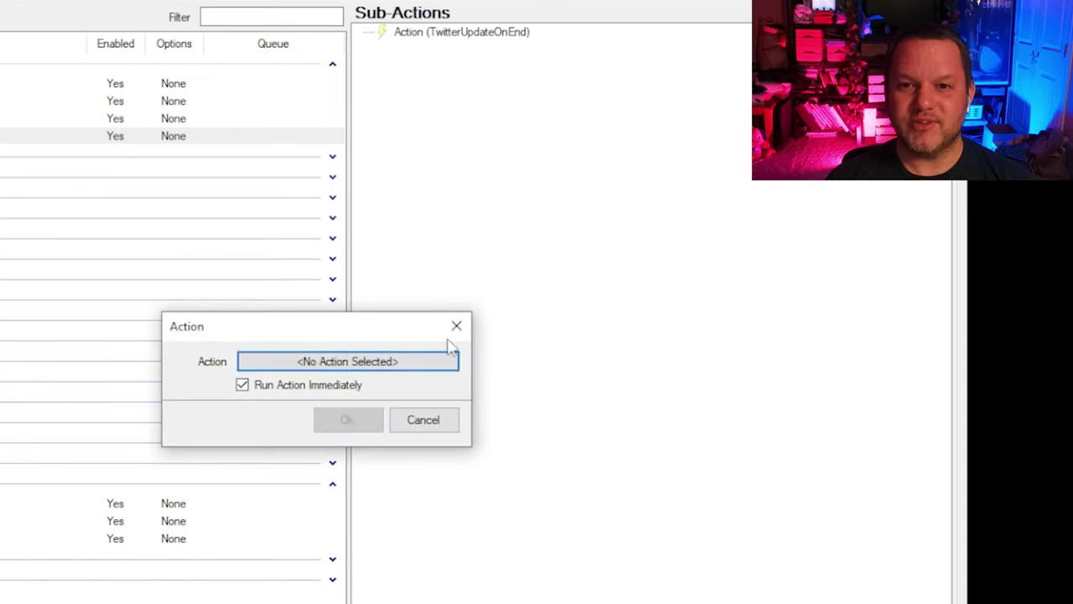
{"action": "left_click", "coordinate": [420, 364]}
{"action": "left_click_drag", "start_coordinate": [522, 273], "coordinate": [527, 528]}
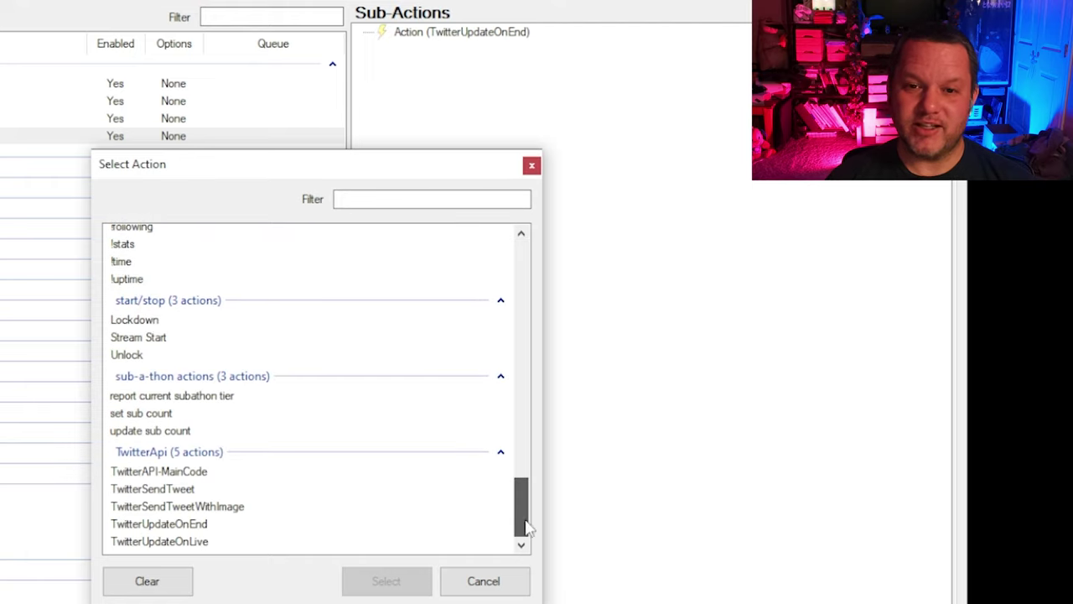
{"action": "left_click", "coordinate": [356, 575]}
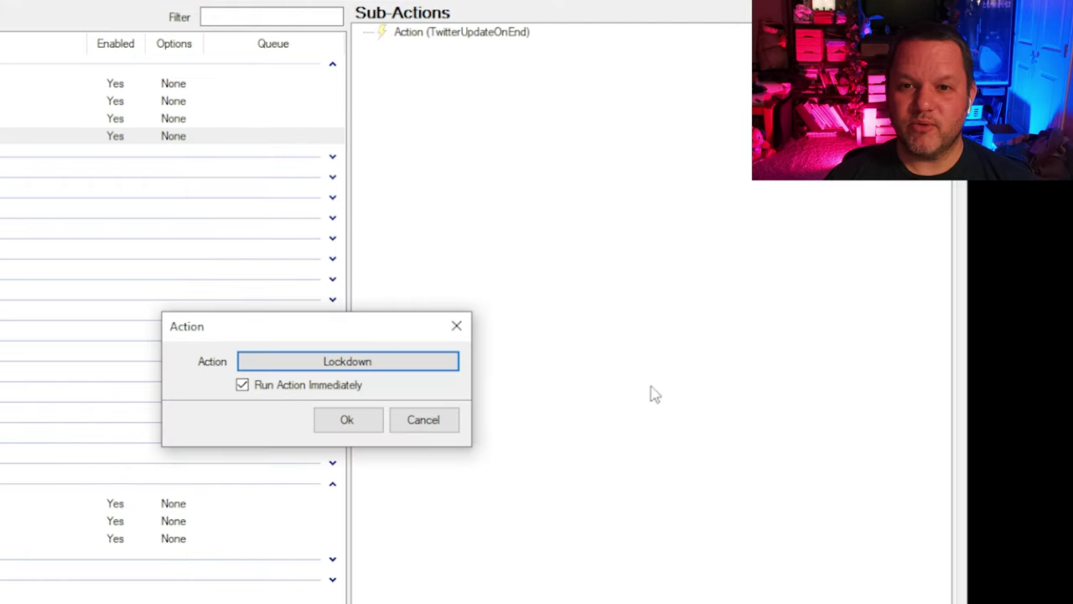
{"action": "left_click", "coordinate": [339, 421]}
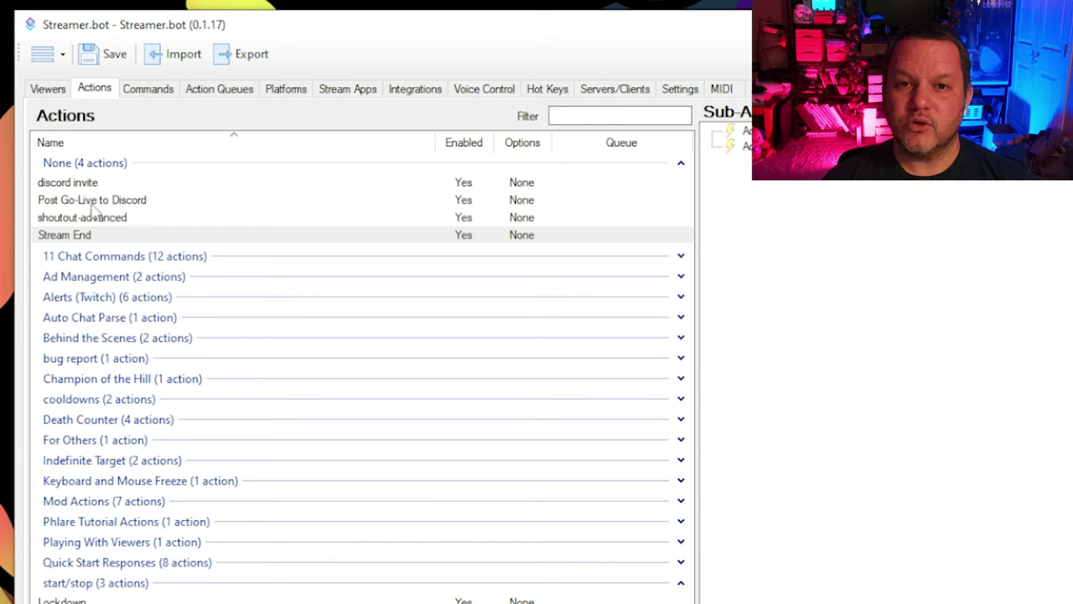
Step: Move the Stream End action into the start/stop group
{"action": "left_click", "coordinate": [74, 238]}
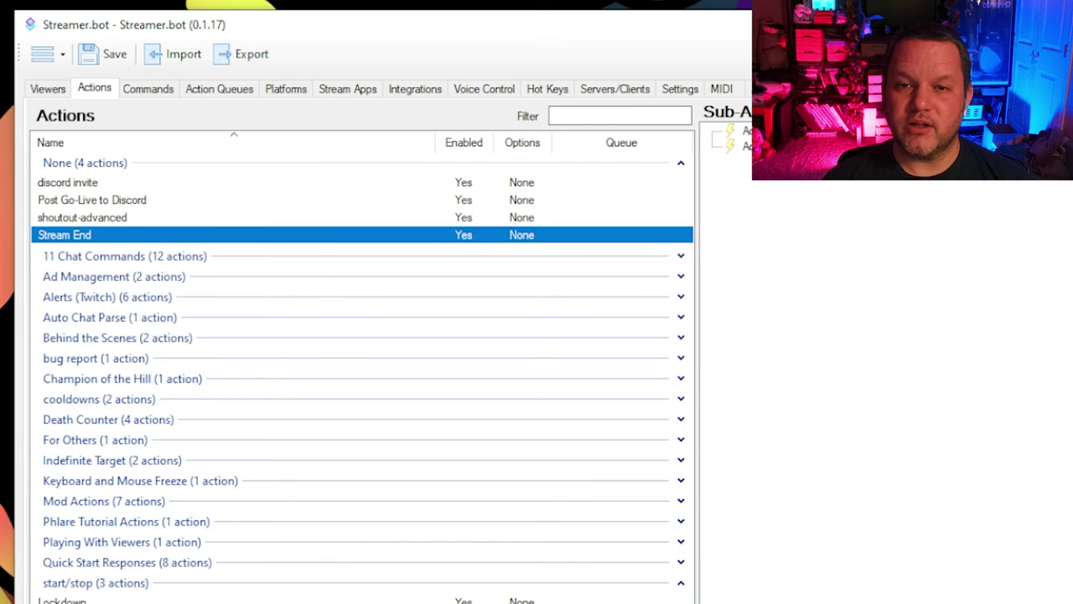
{"action": "right_click", "coordinate": [73, 238]}
{"action": "mouse_move", "coordinate": [166, 386]}
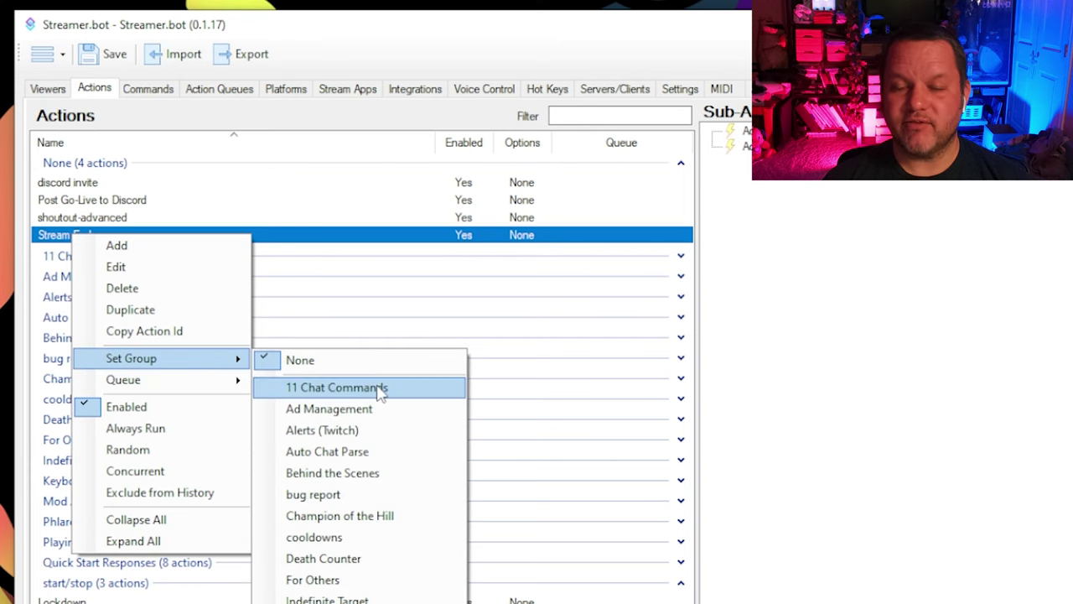
{"action": "left_click", "coordinate": [353, 600]}
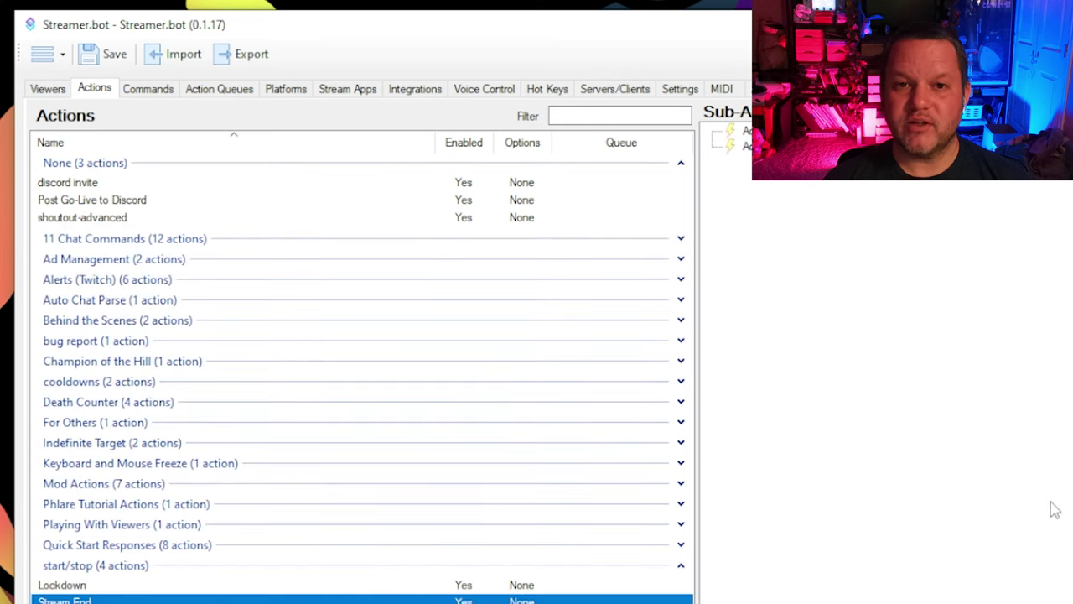
{"action": "left_click", "coordinate": [285, 88]}
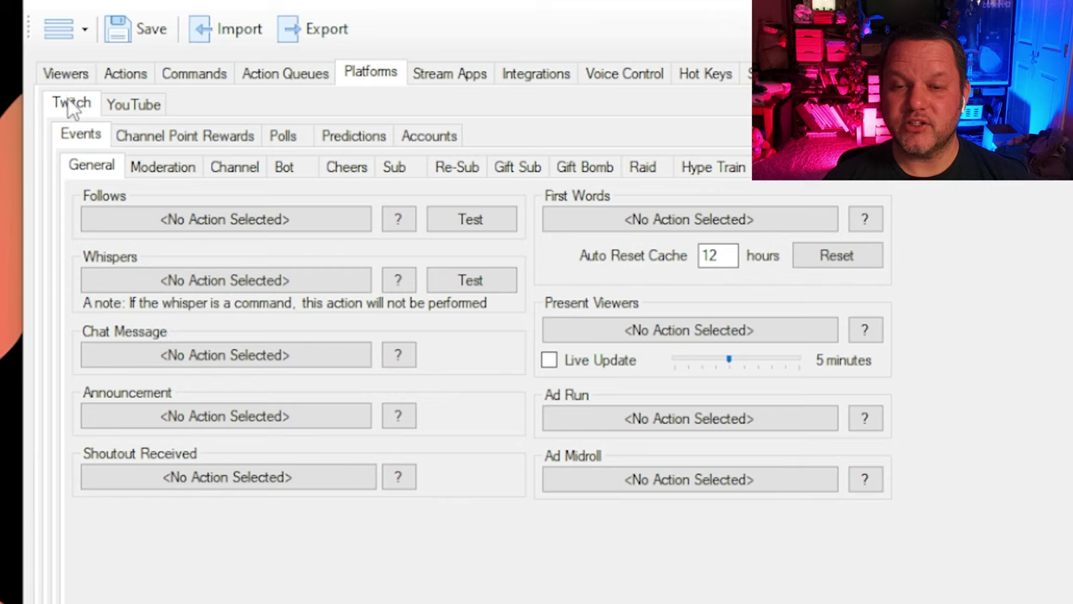
{"action": "left_click", "coordinate": [242, 172]}
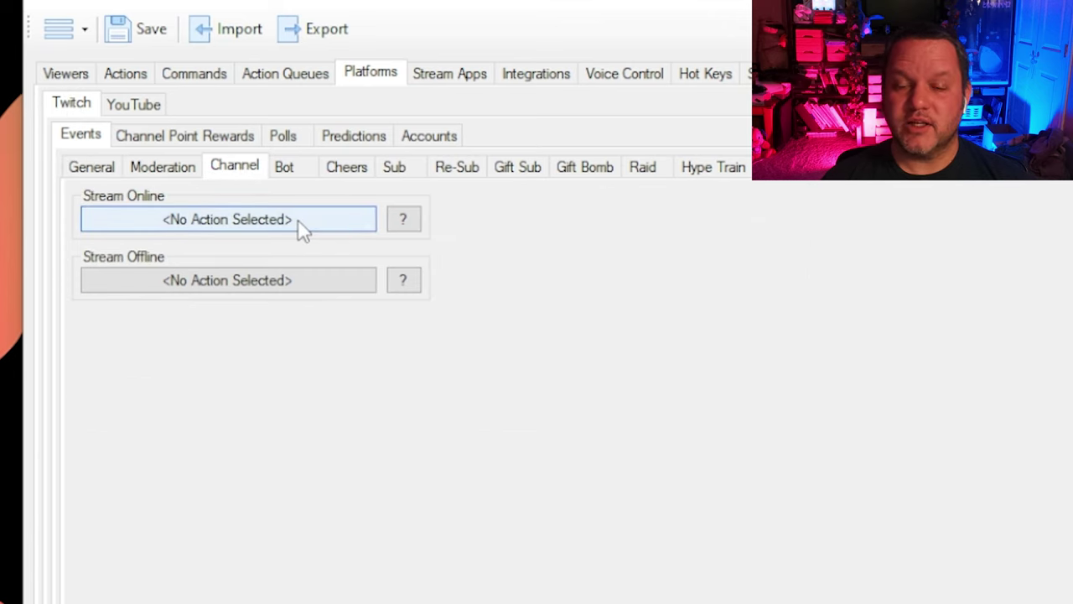
{"action": "left_click", "coordinate": [297, 220]}
{"action": "scroll", "coordinate": [960, 478], "scroll_direction": "down", "scroll_amount": 5}
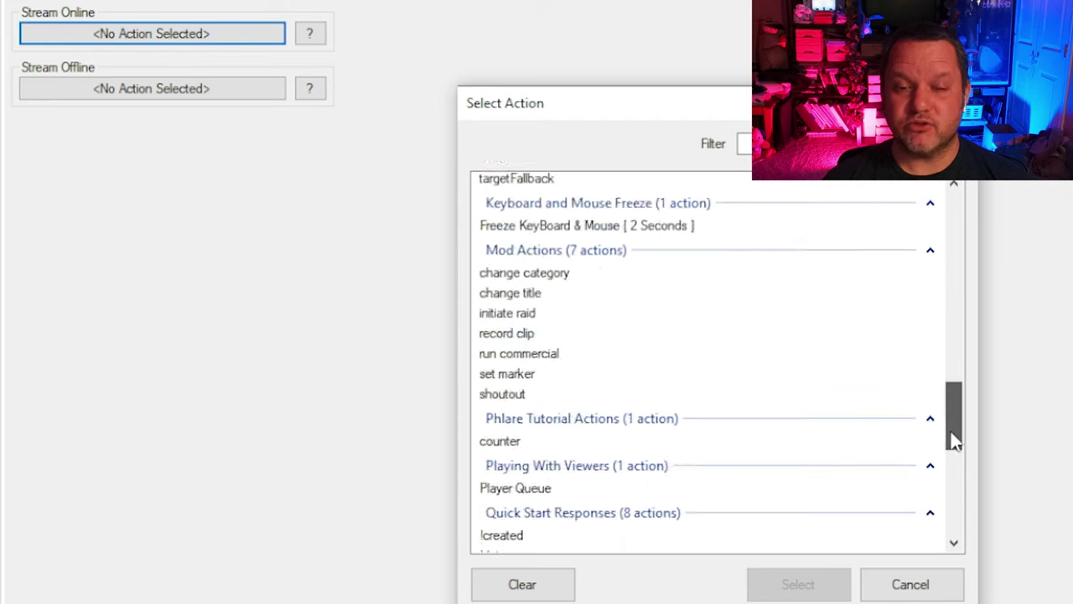